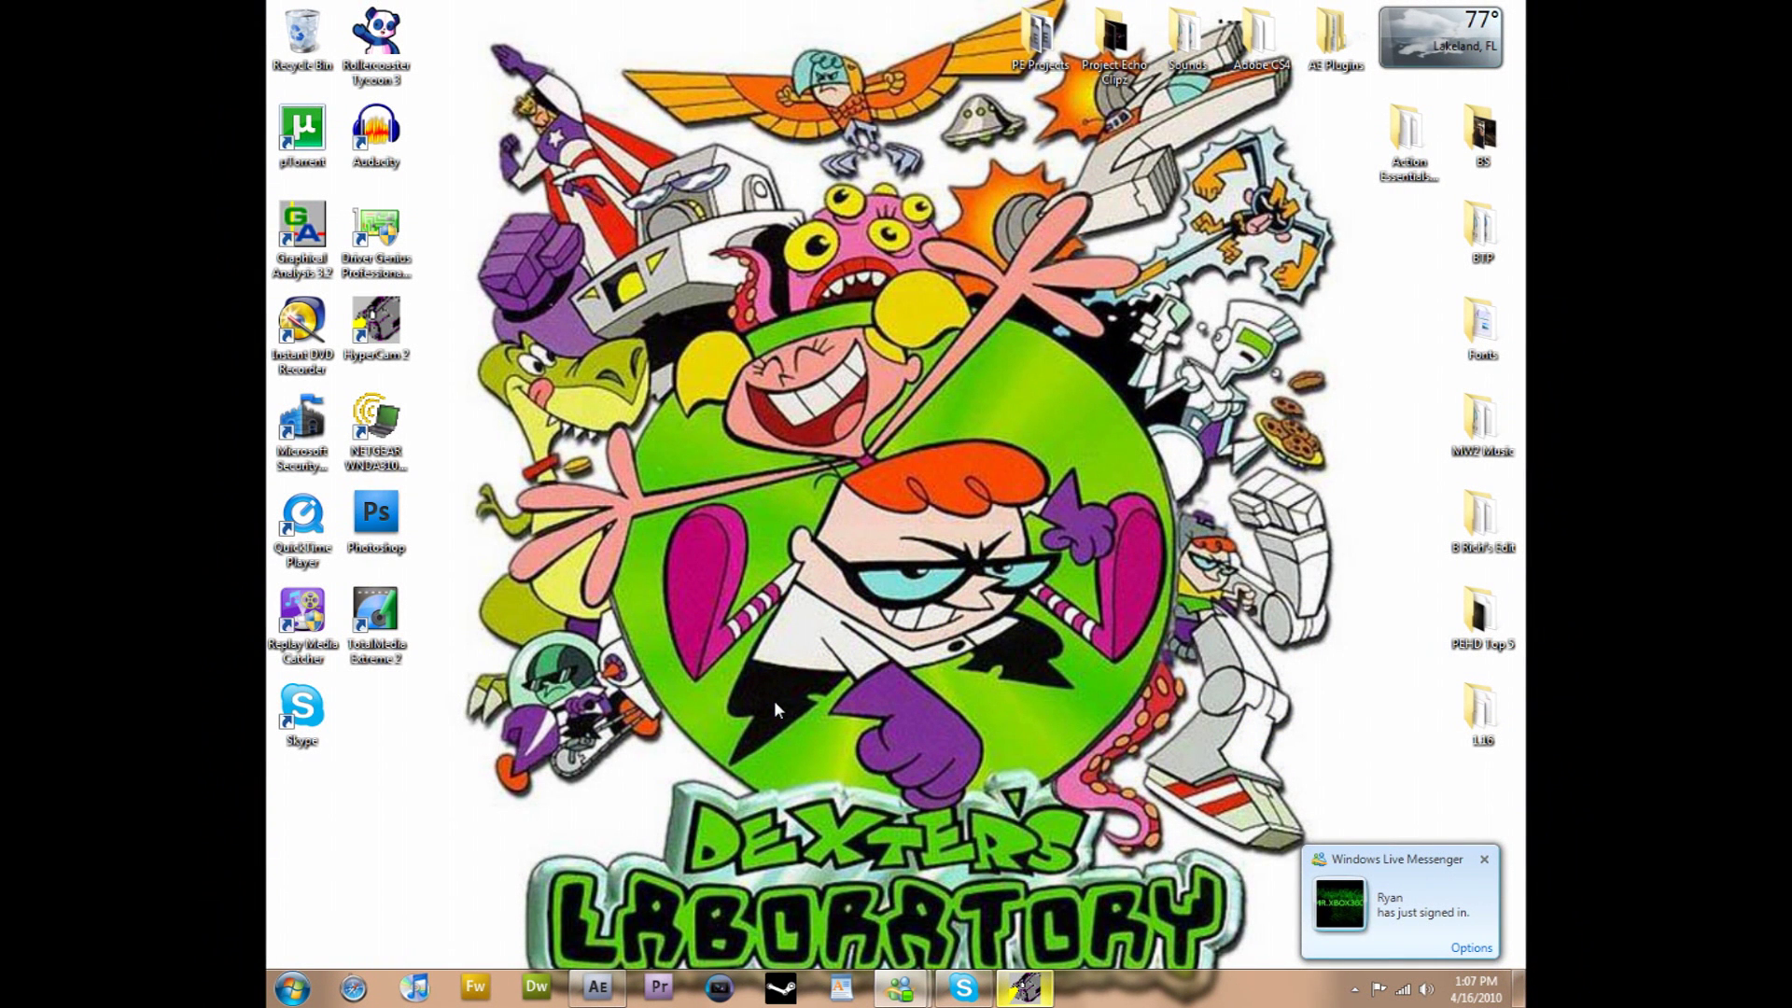
Dismiss the Windows Live Messenger sign-in notice and restore After Effects from the taskbar.
{"action": "left_click", "coordinate": [1484, 858]}
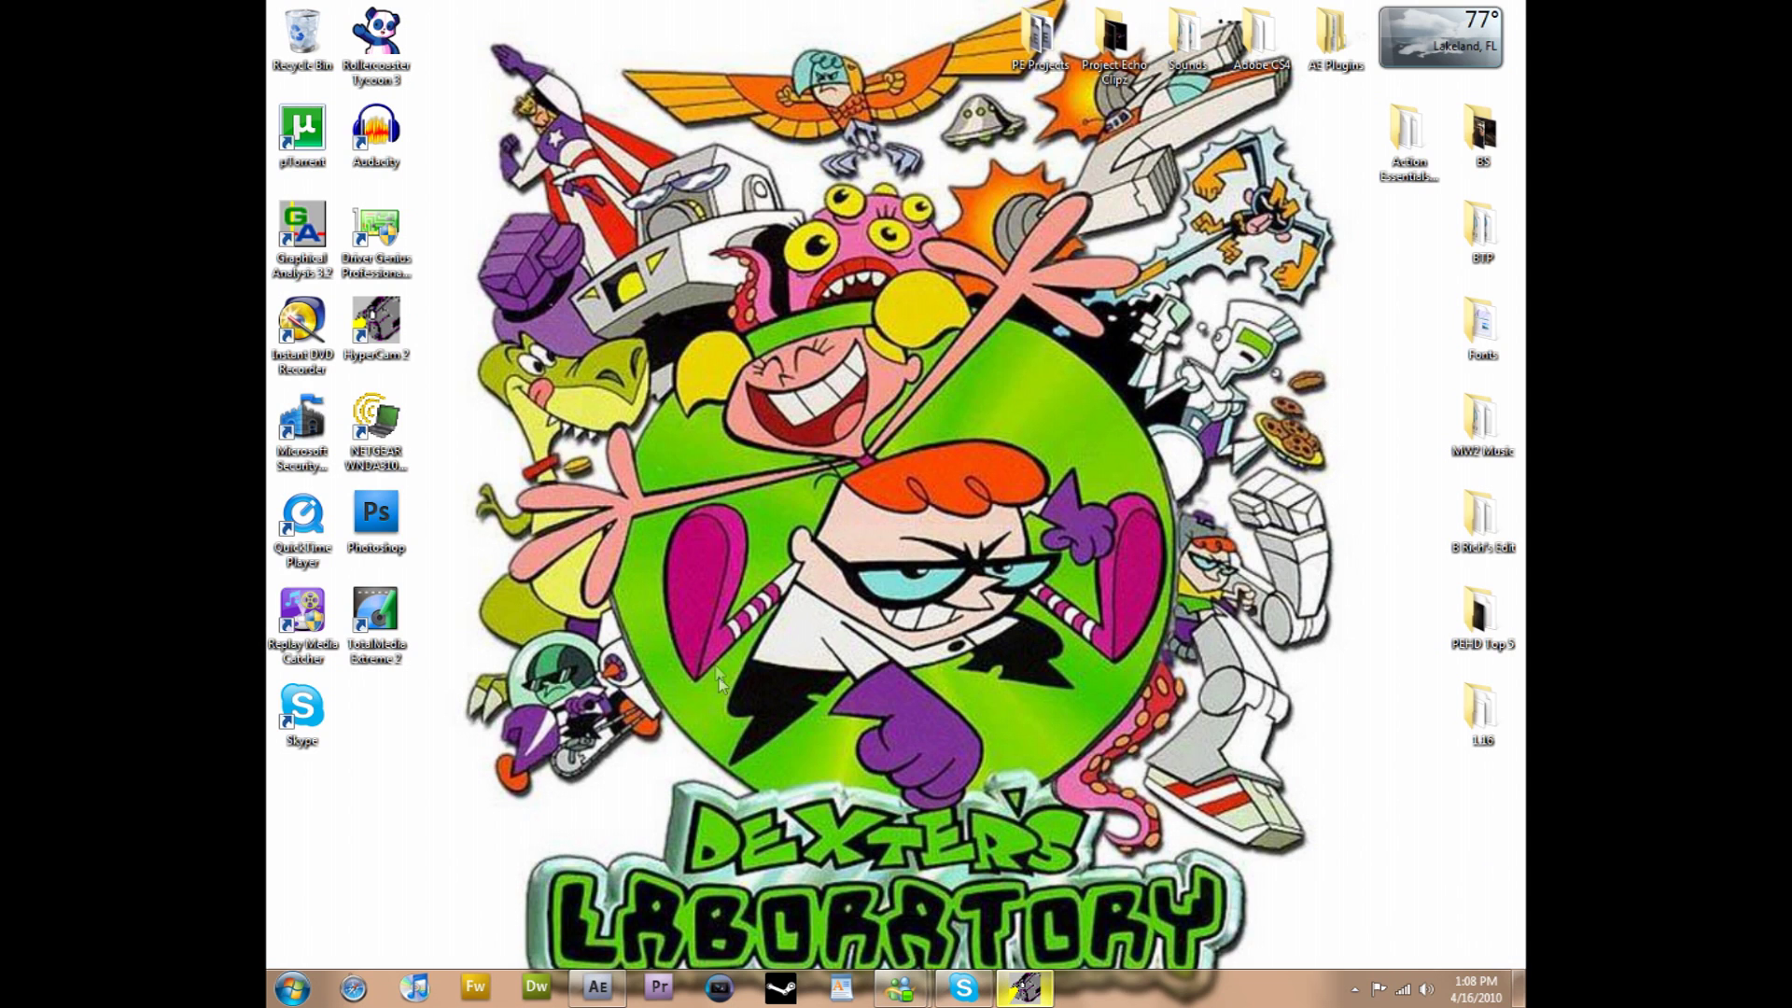
{"action": "left_click", "coordinate": [598, 988]}
Preview the Grunge_20 timeline, including a run from frame 00242, then return to frame 00000.
{"action": "left_click", "coordinate": [306, 592]}
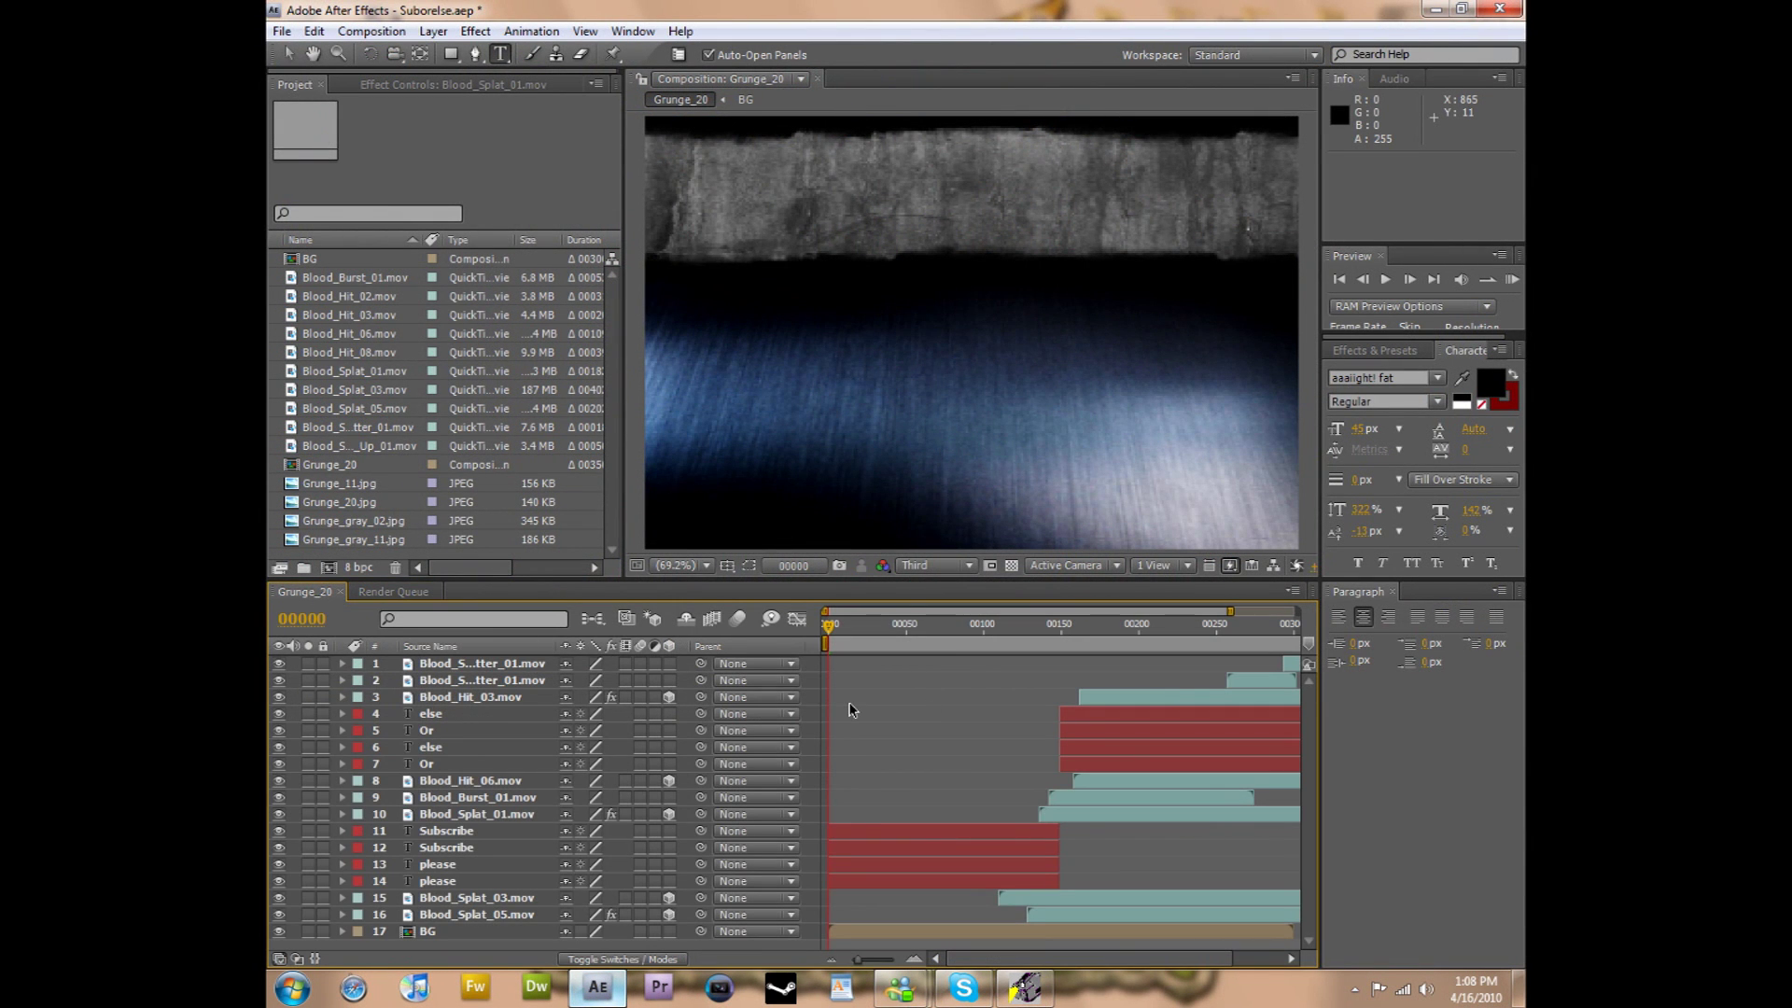
{"action": "key", "text": "space"}
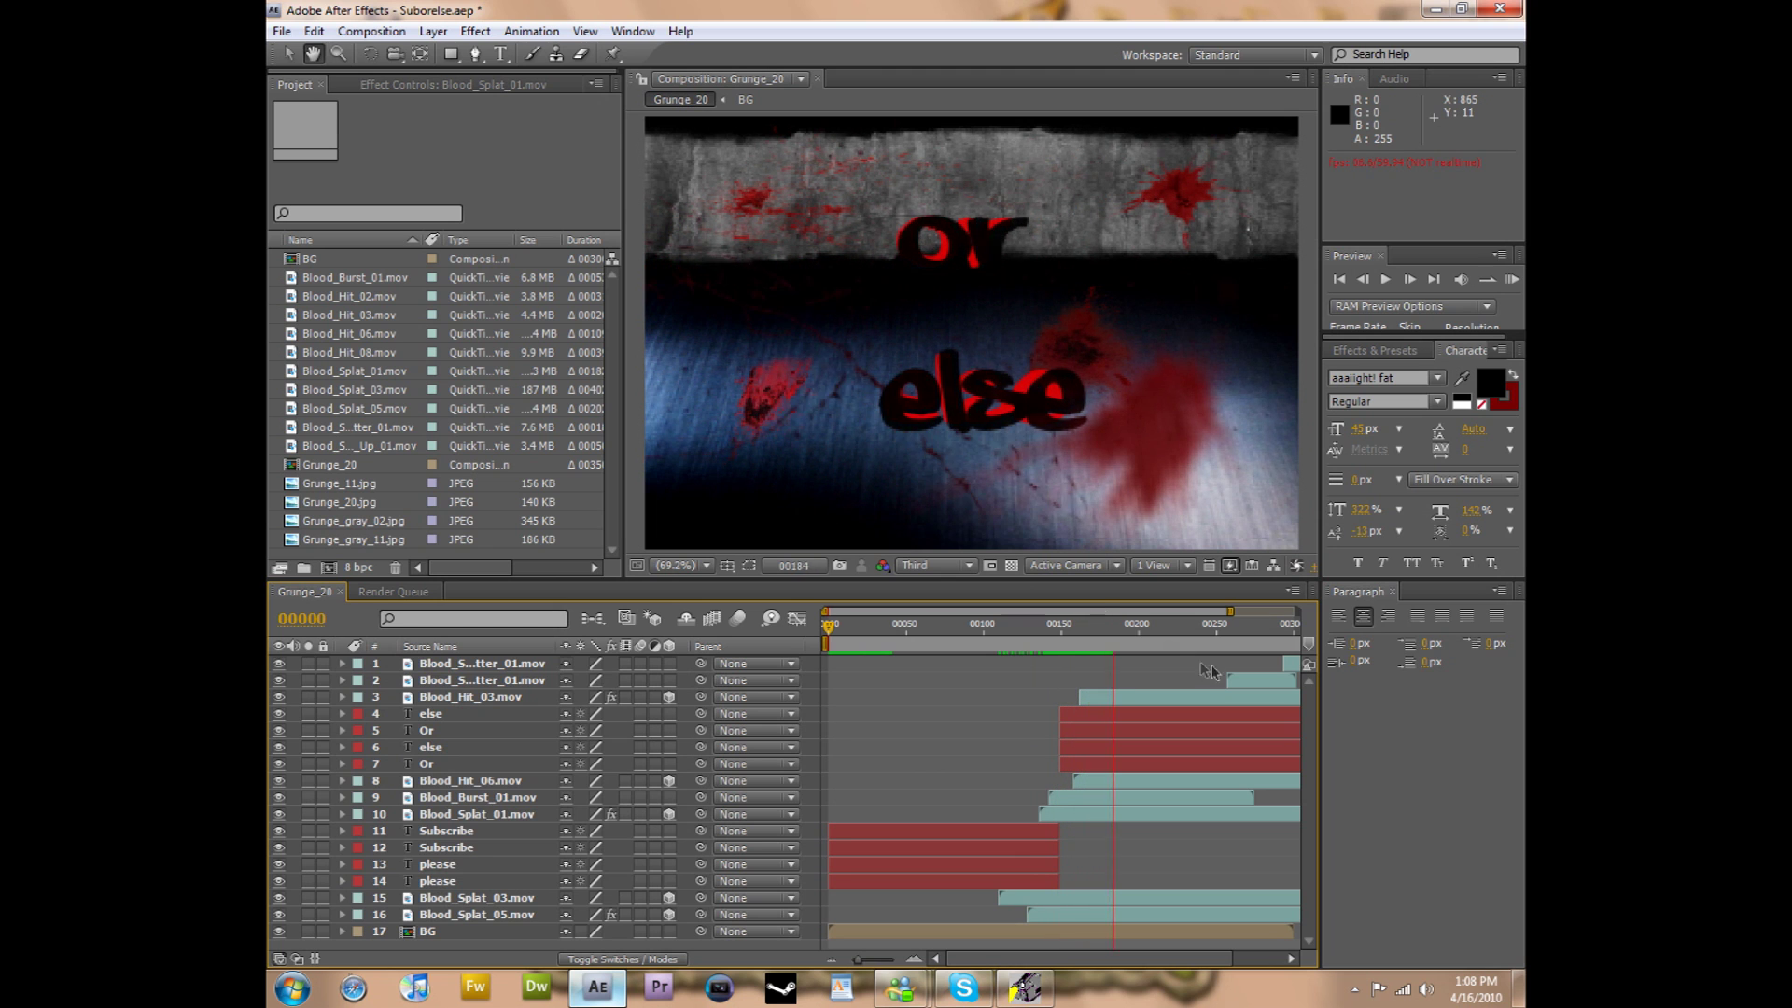
{"action": "key", "text": "ctrl+t"}
{"action": "left_click", "coordinate": [1205, 627]}
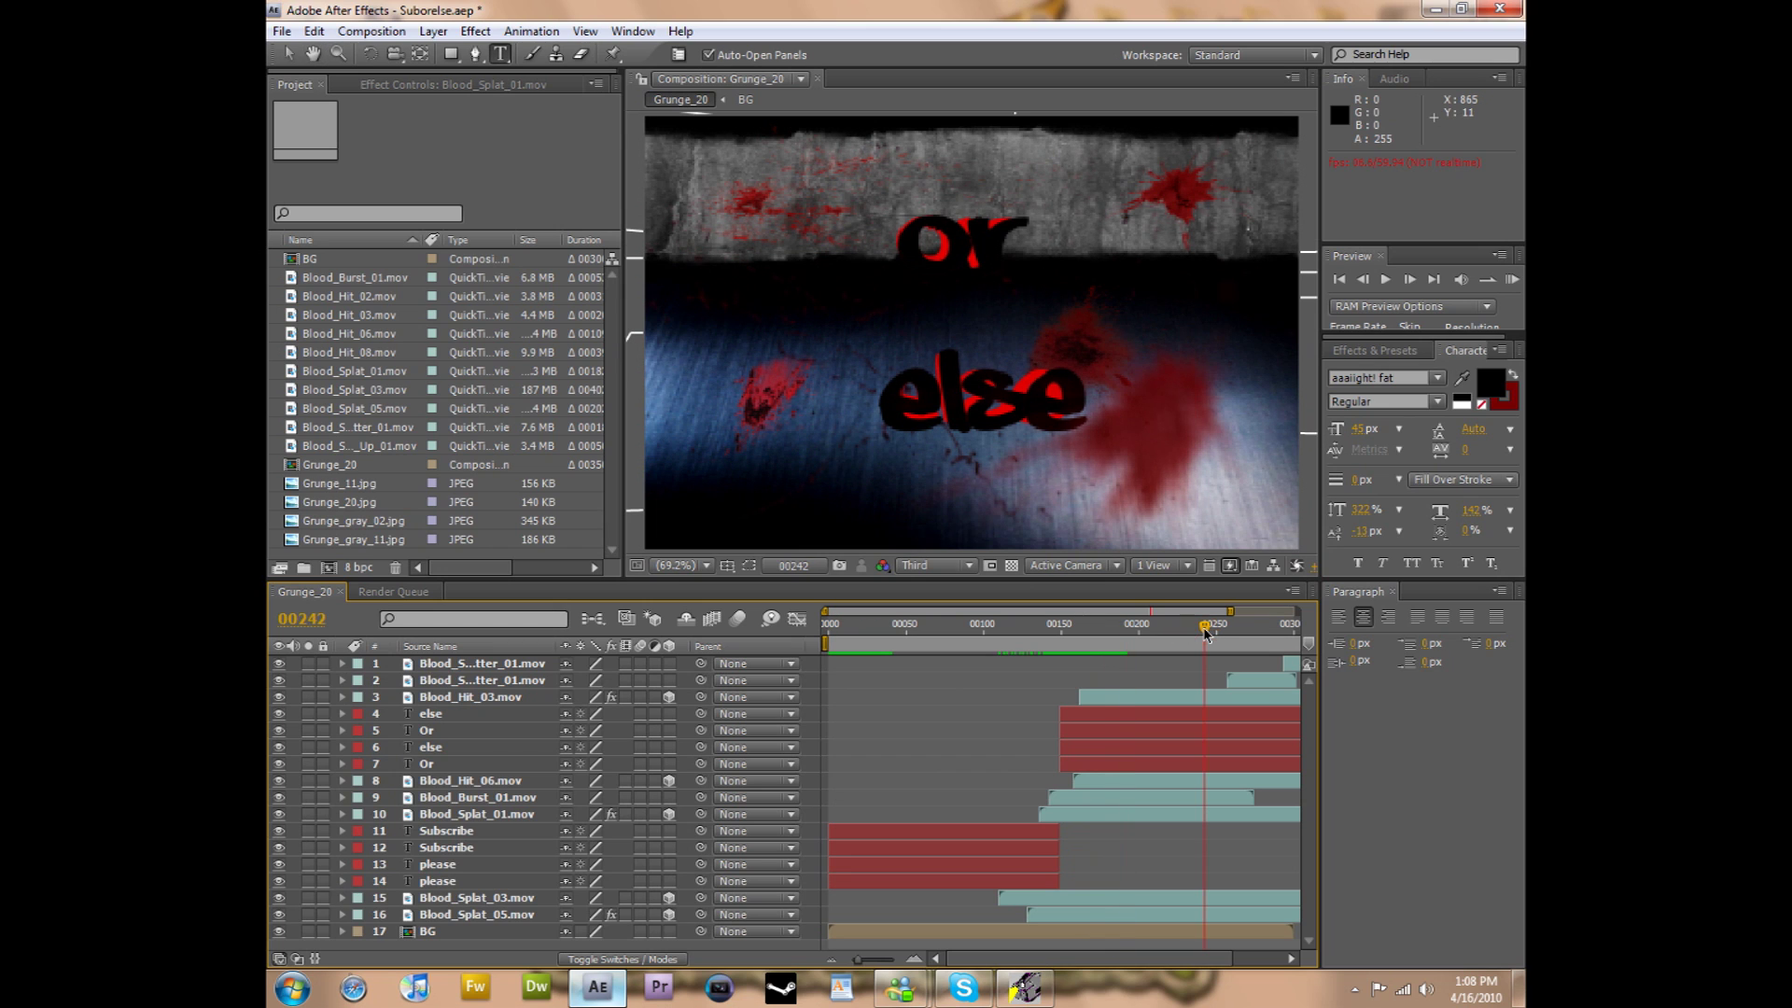
{"action": "key", "text": "space"}
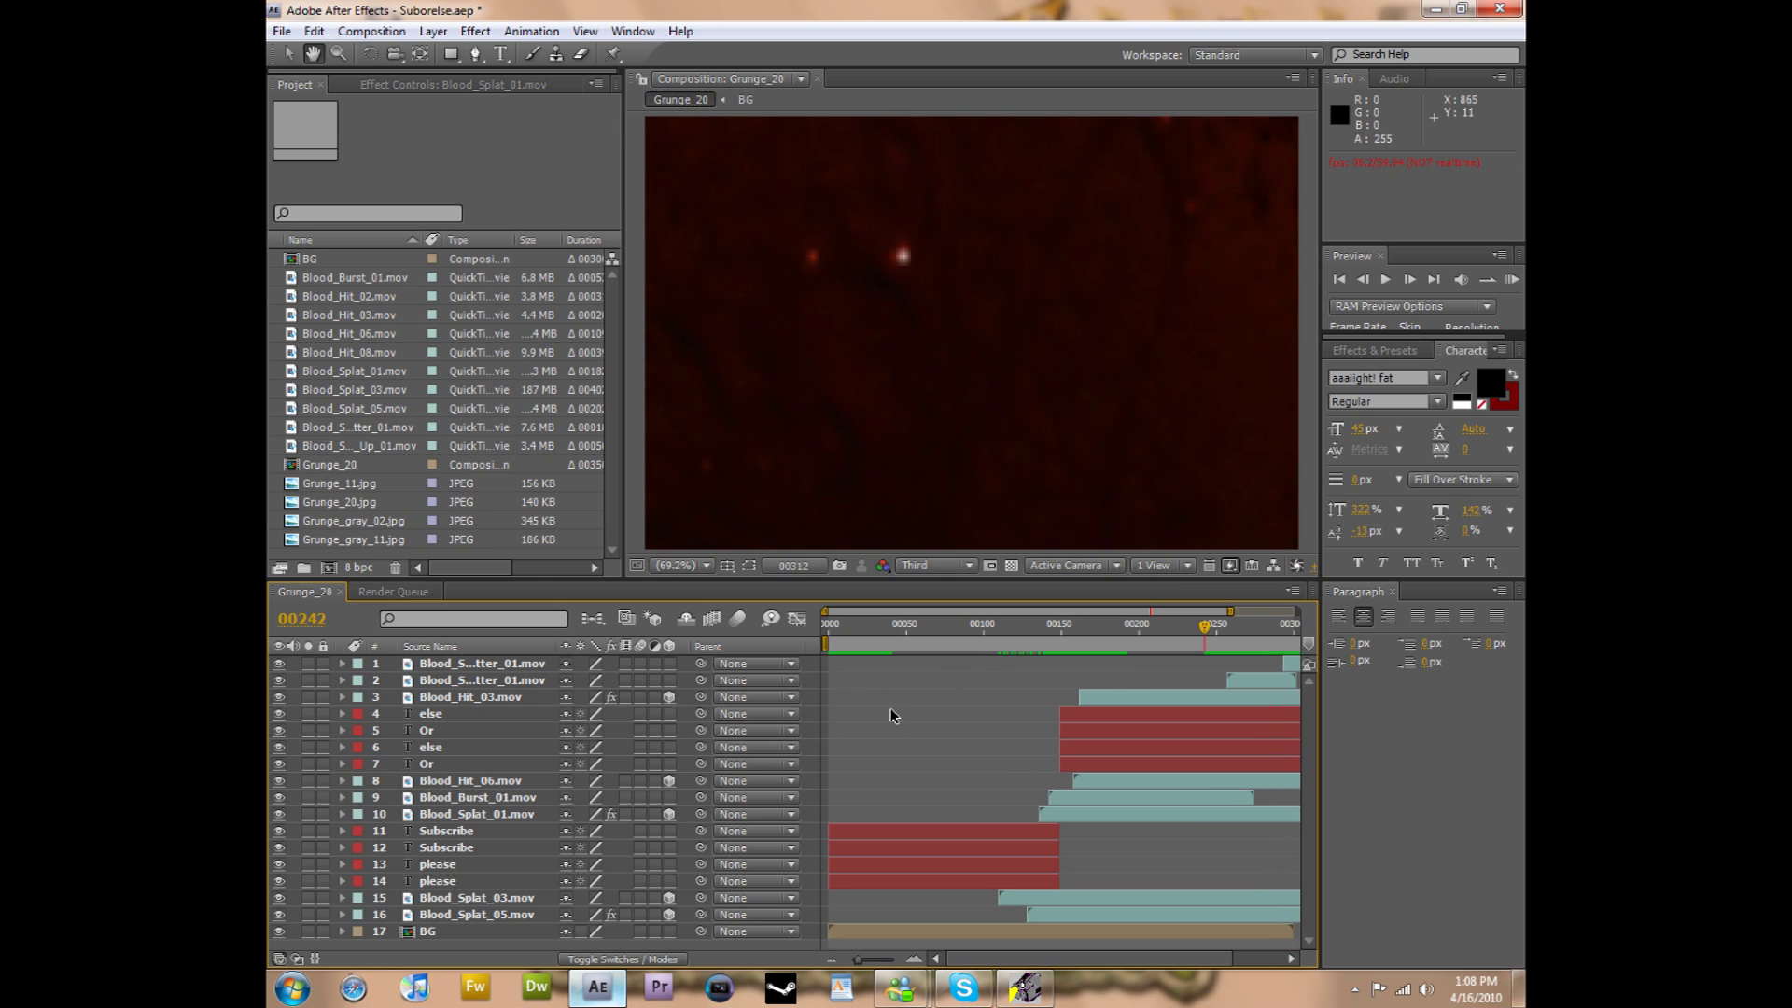
{"action": "key", "text": "ctrl+t"}
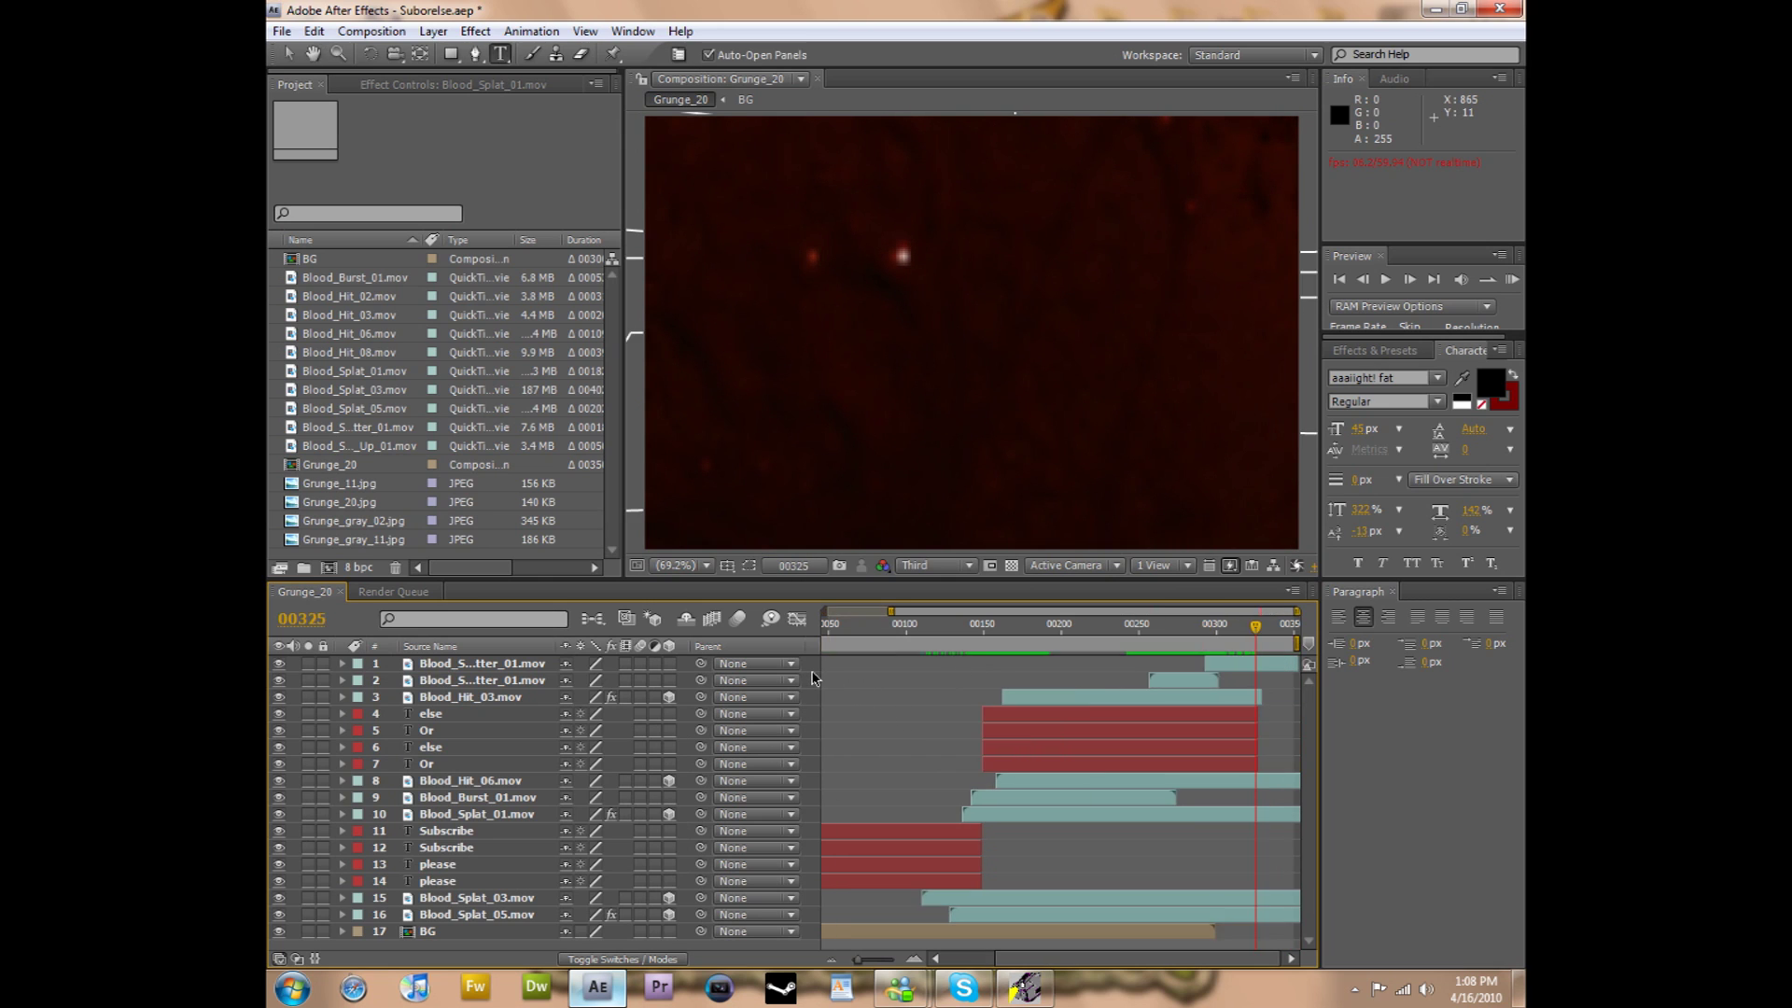
{"action": "key", "text": "Home"}
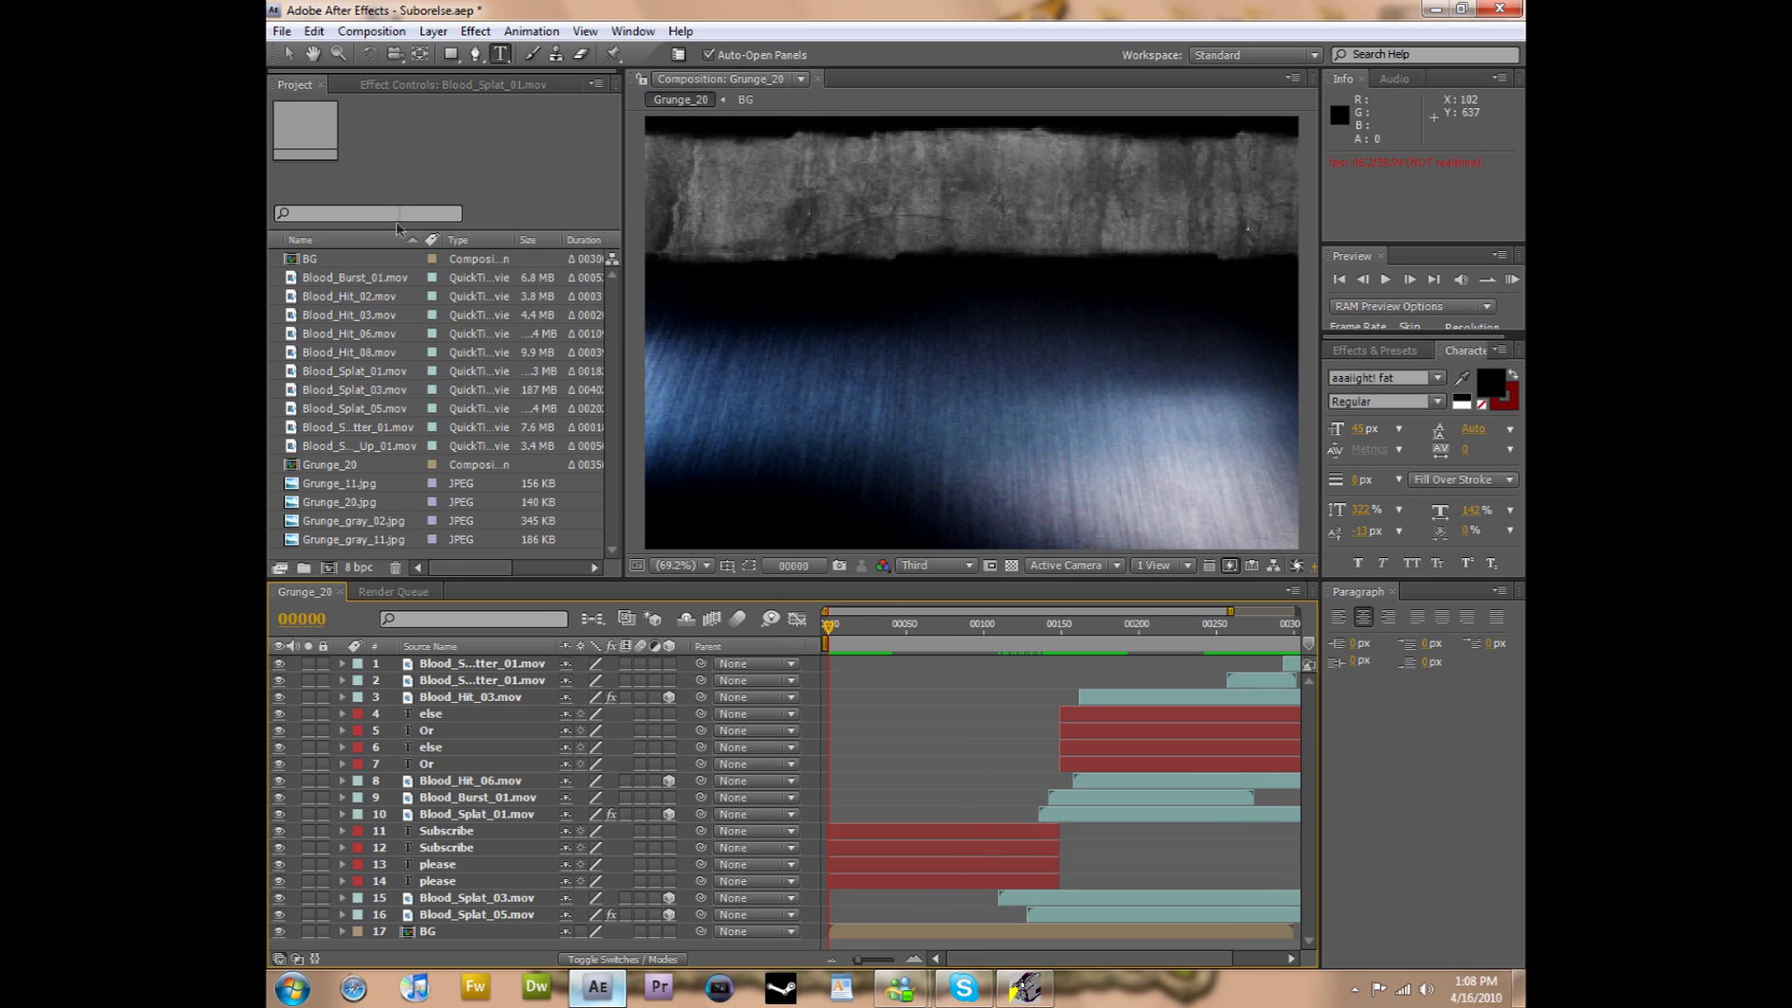
{"action": "left_click", "coordinate": [282, 30]}
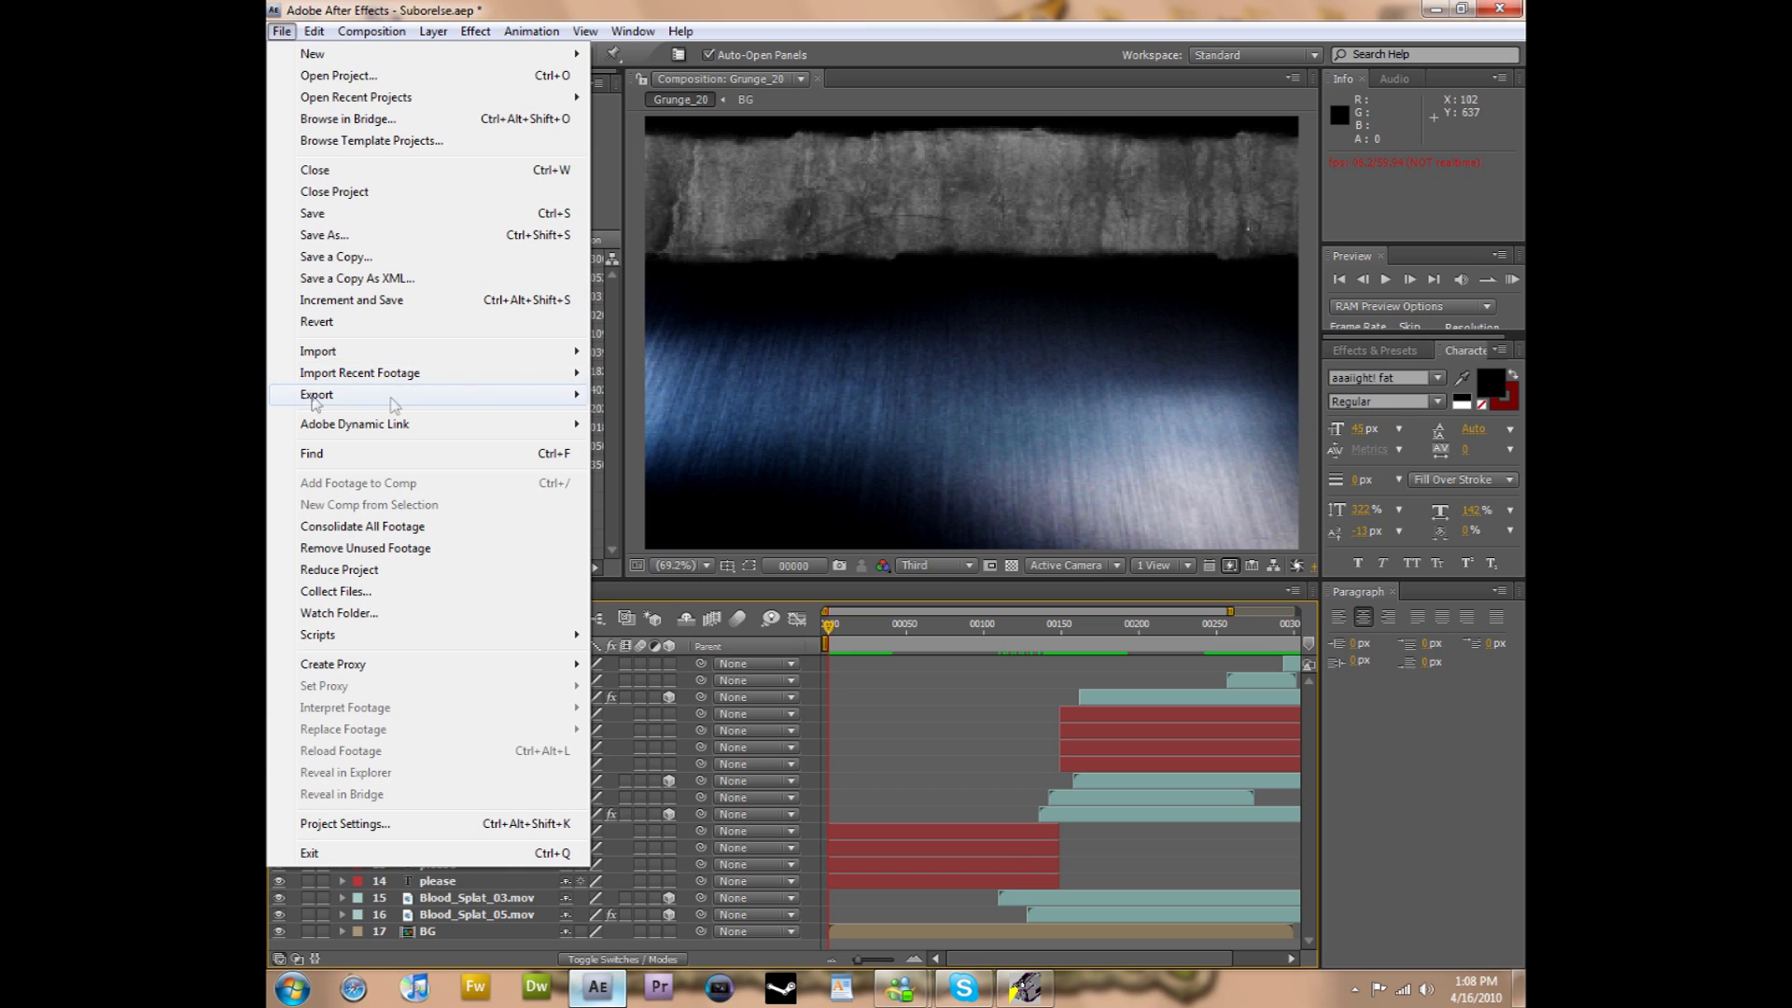
Add Grunge_20 to the Render Queue via File > Export and bring up its Output Module settings.
{"action": "mouse_move", "coordinate": [579, 407]}
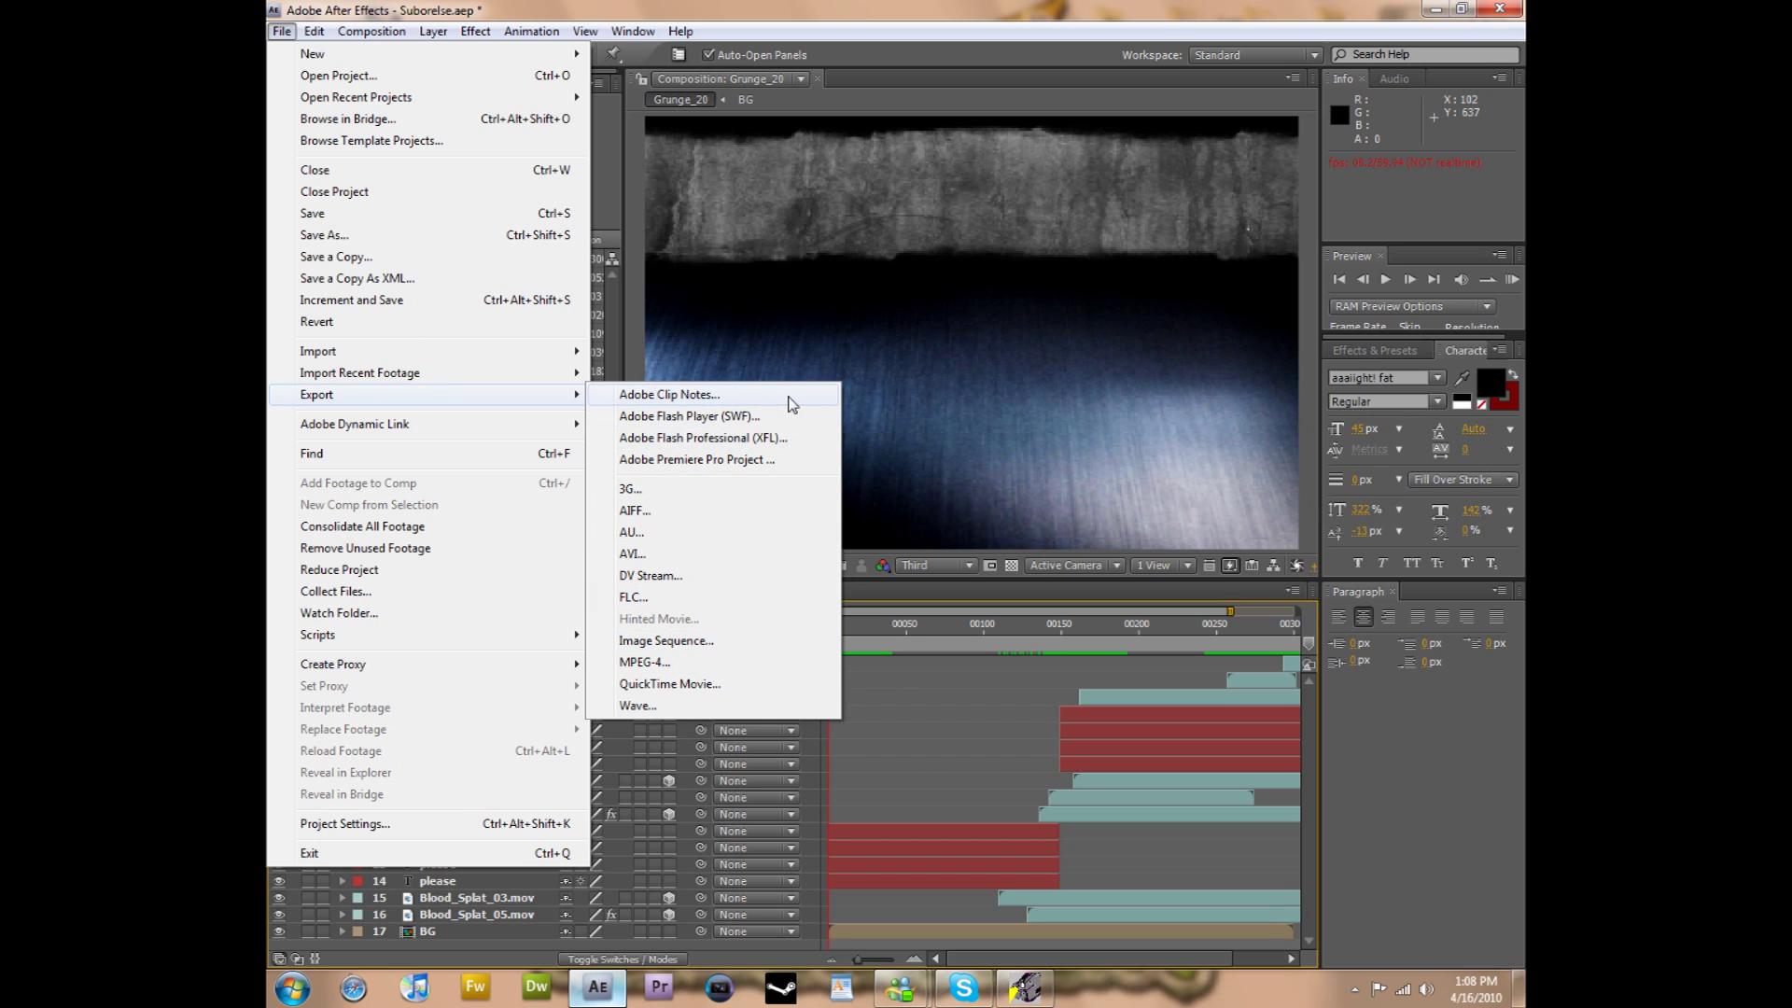
{"action": "left_click", "coordinate": [637, 395]}
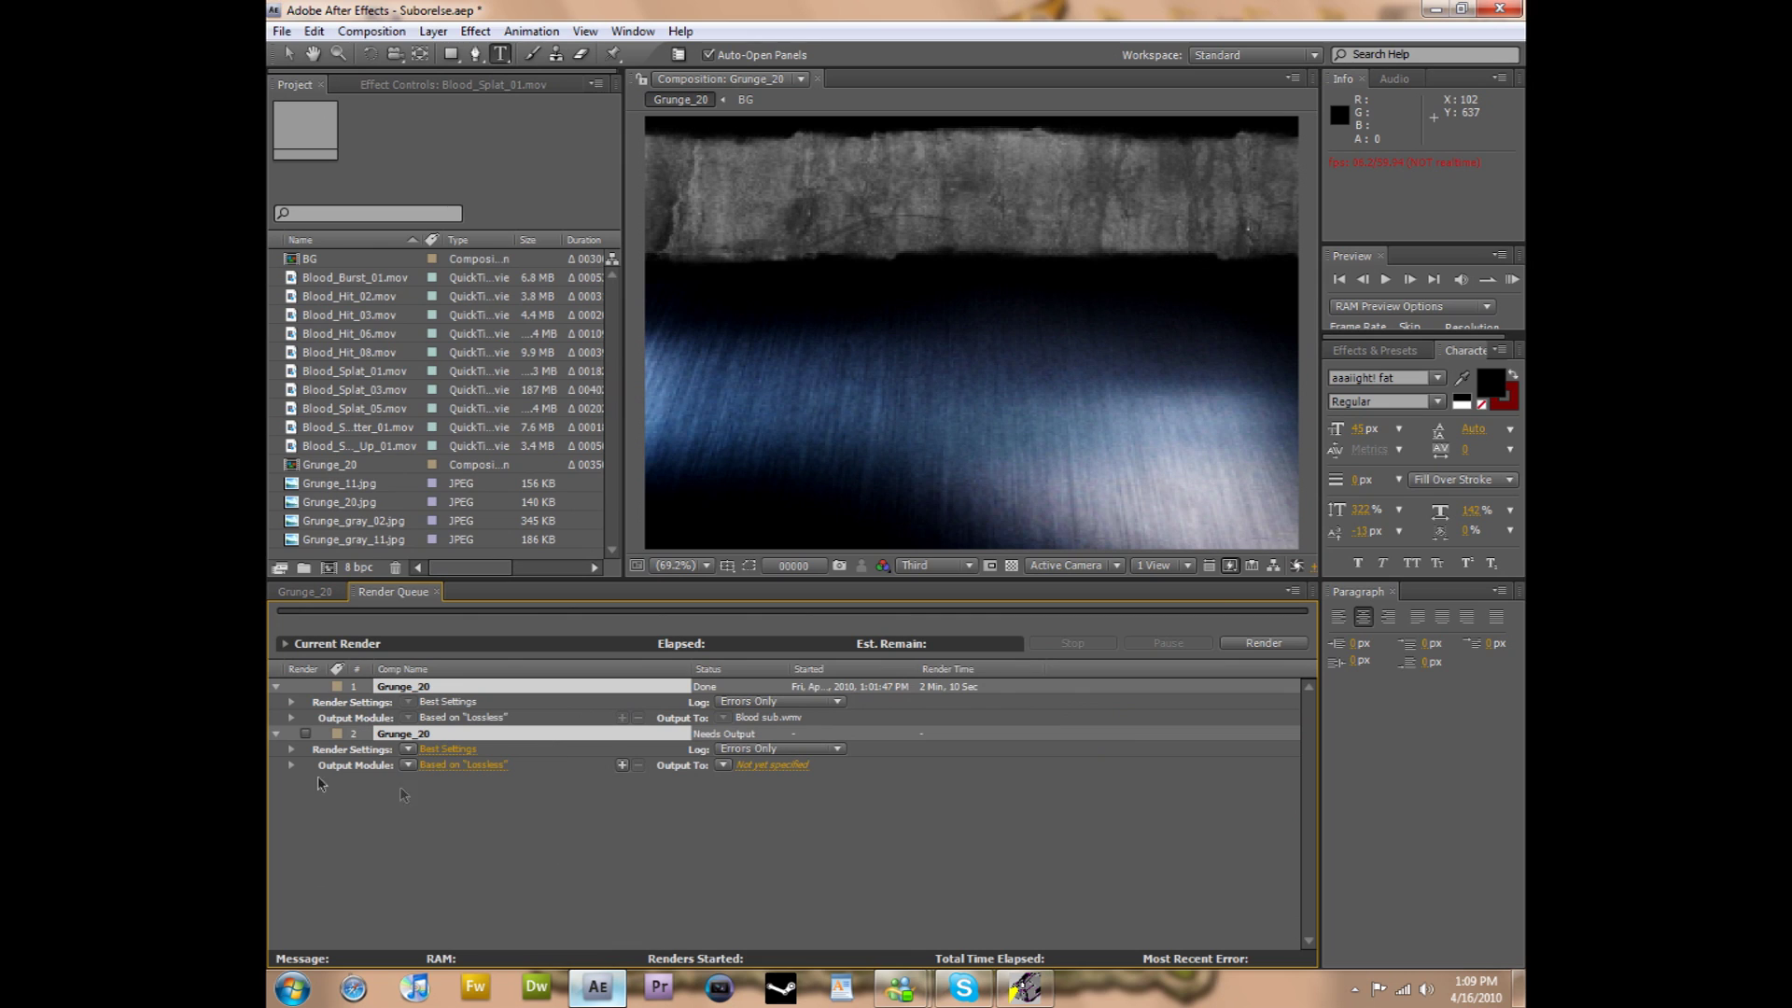
{"action": "left_click", "coordinate": [457, 766]}
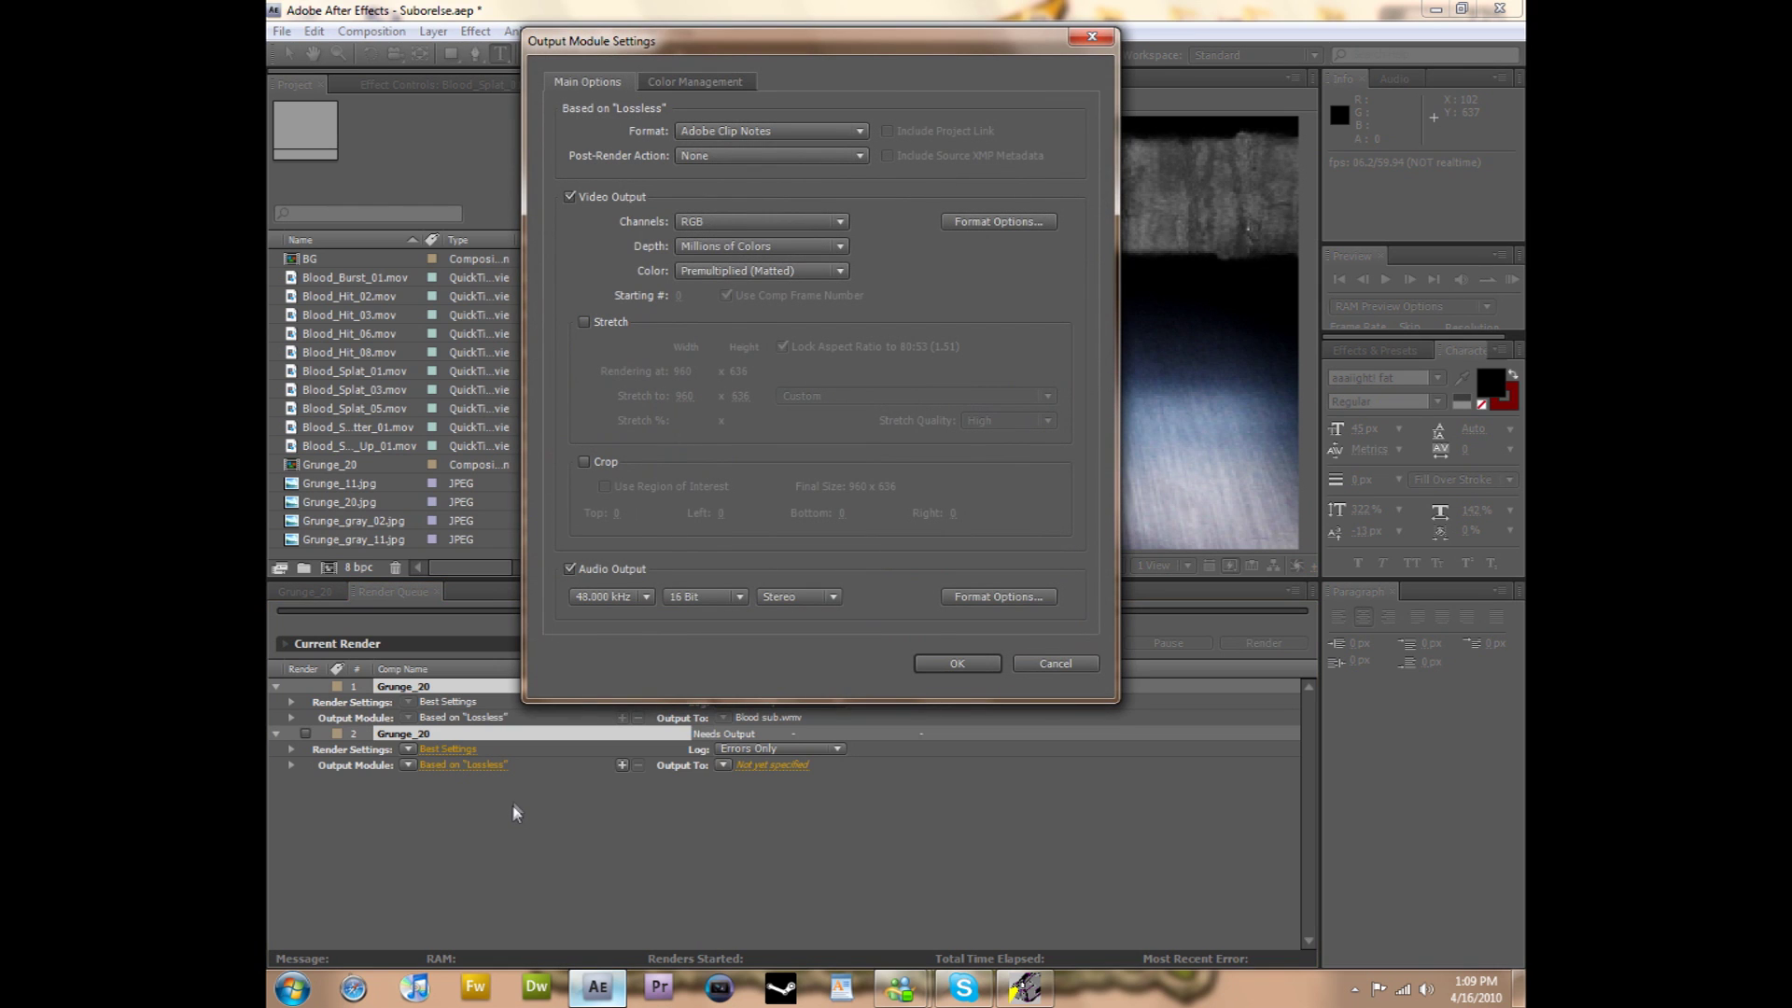
Set the Grunge_20 output module format to Windows Media and confirm the settings.
{"action": "left_click", "coordinate": [721, 135]}
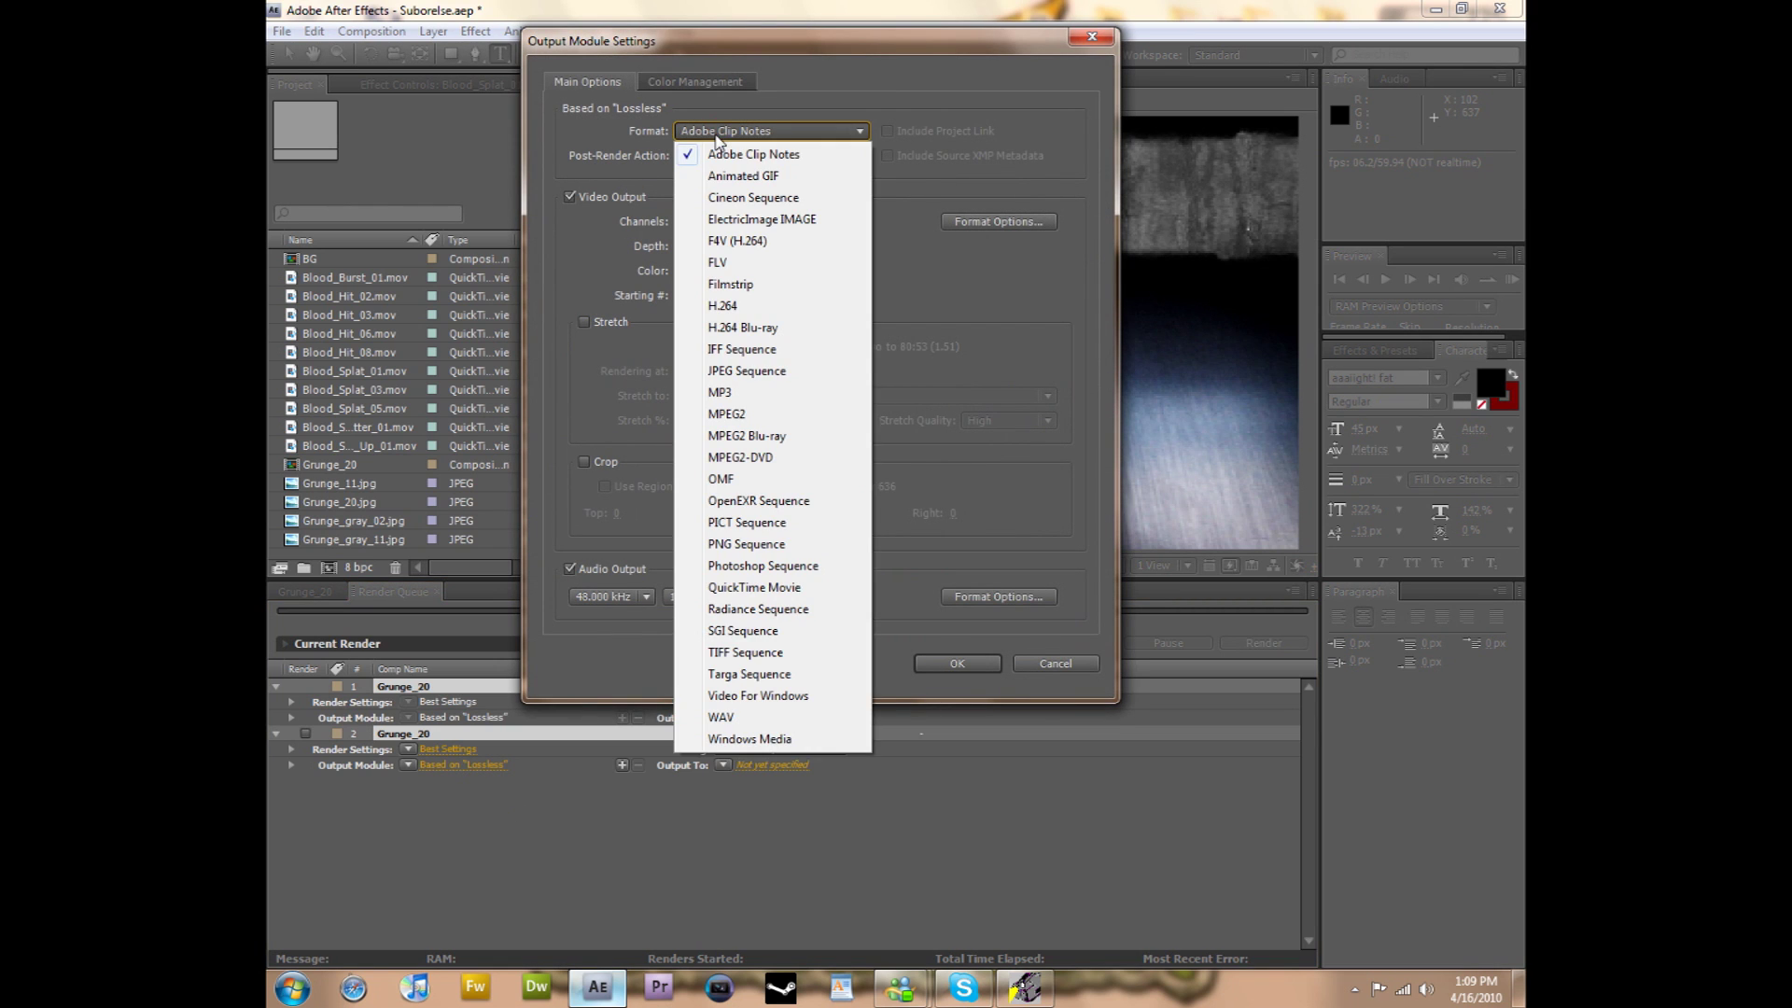
{"action": "left_click", "coordinate": [692, 140]}
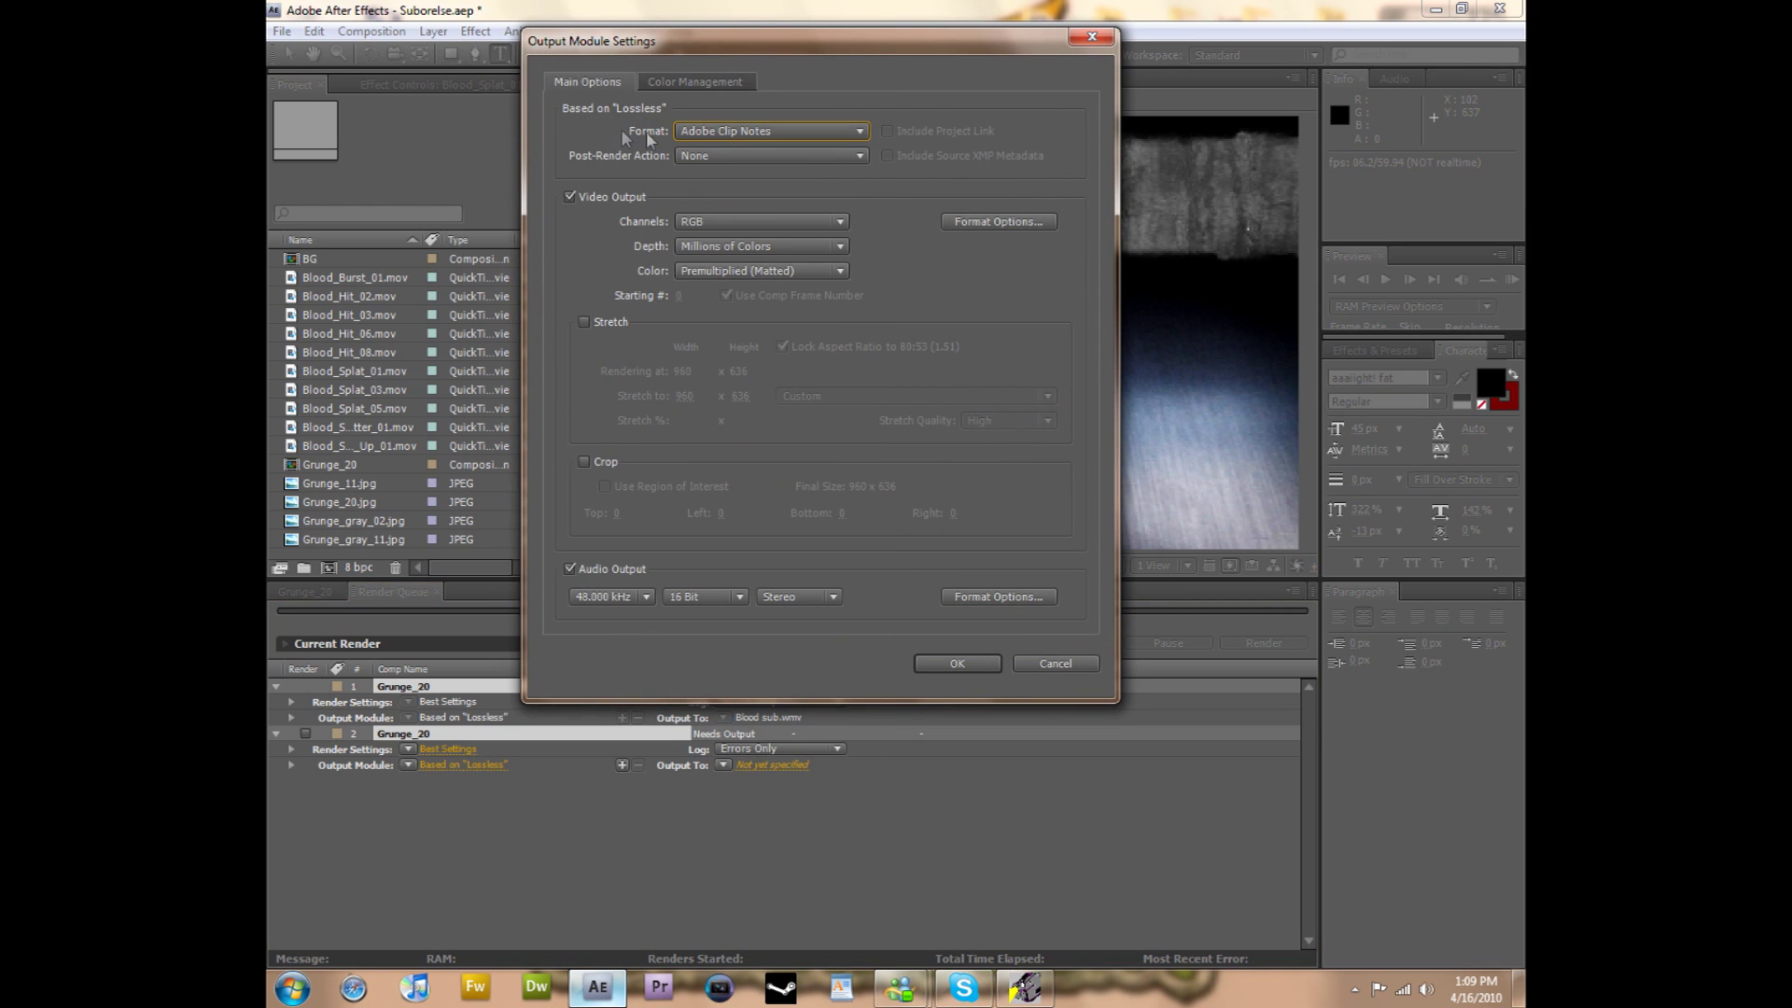
{"action": "left_click", "coordinate": [733, 136]}
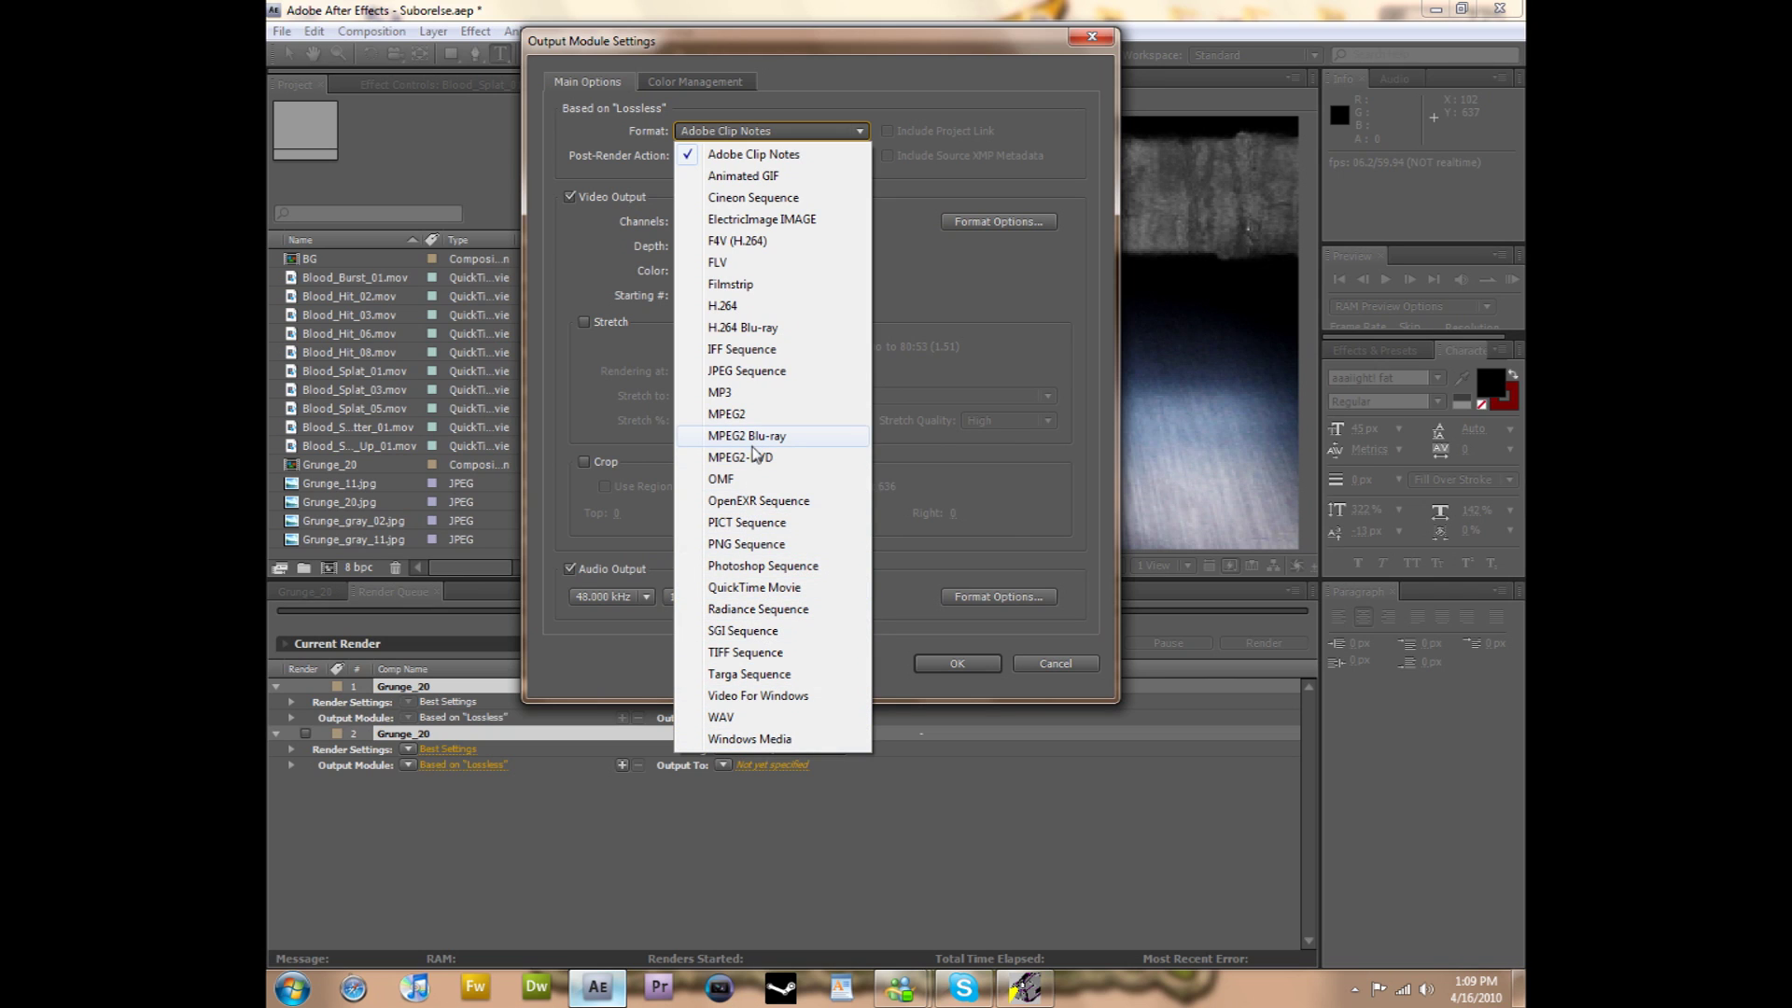
{"action": "left_click", "coordinate": [756, 738]}
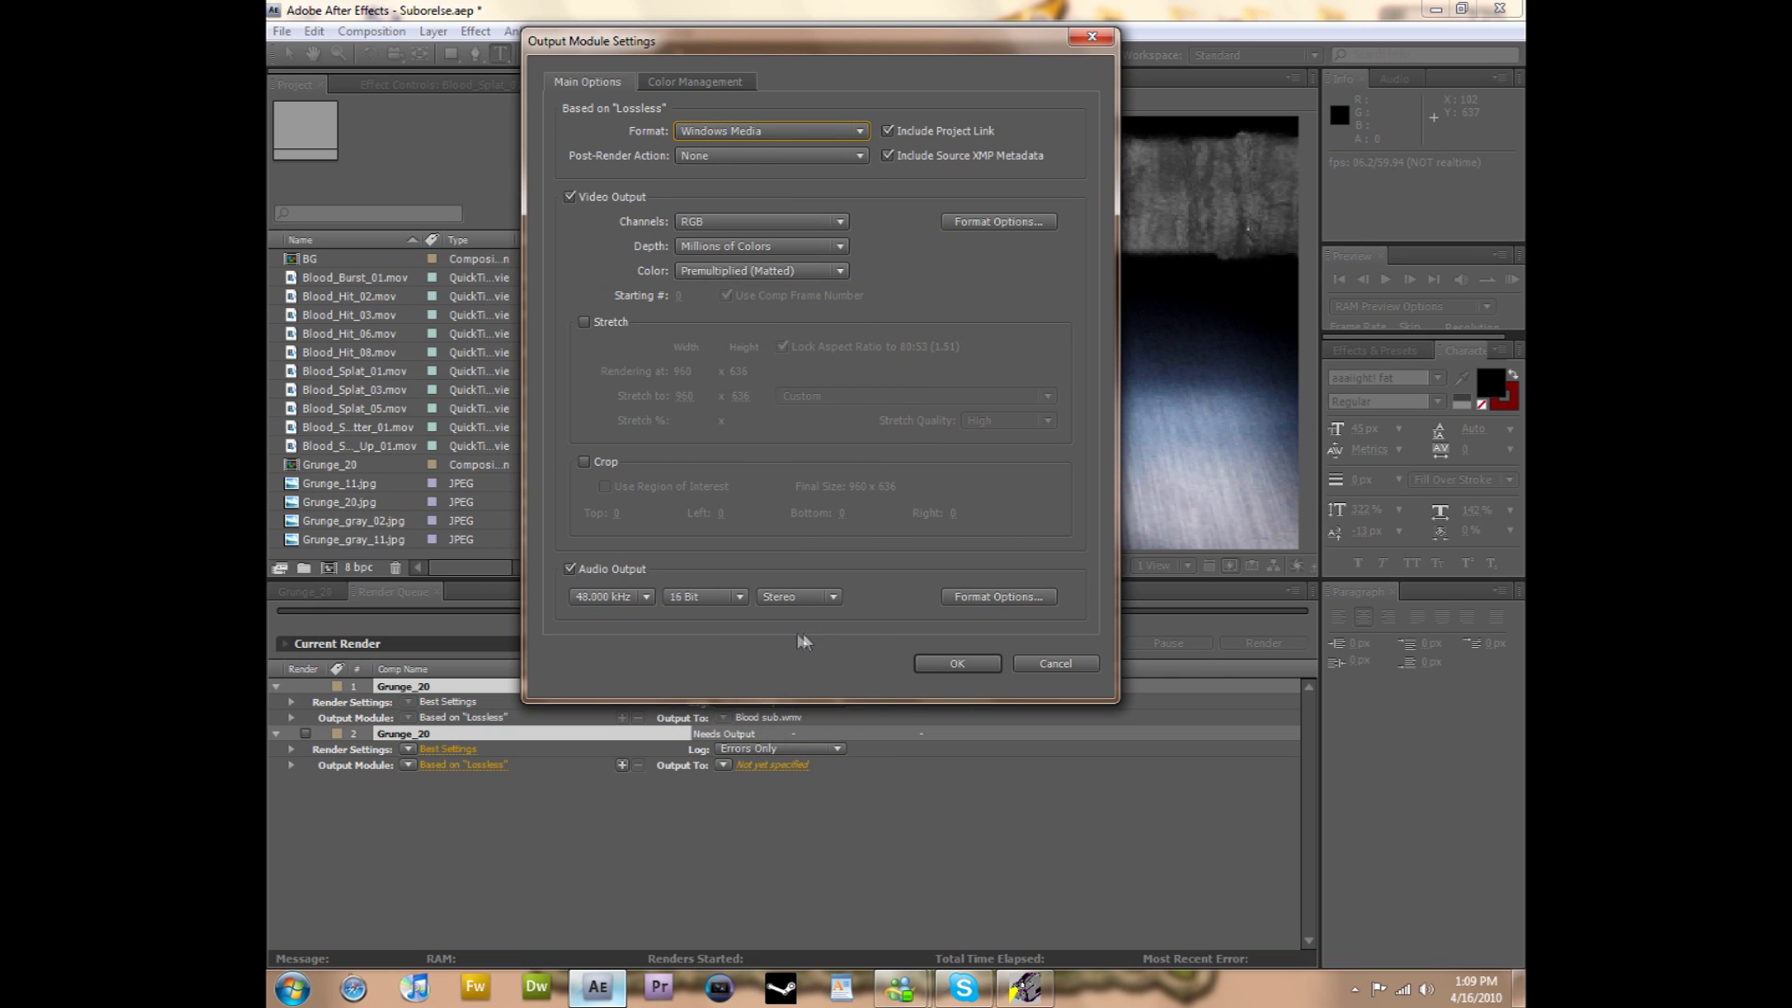
{"action": "left_click", "coordinate": [952, 666]}
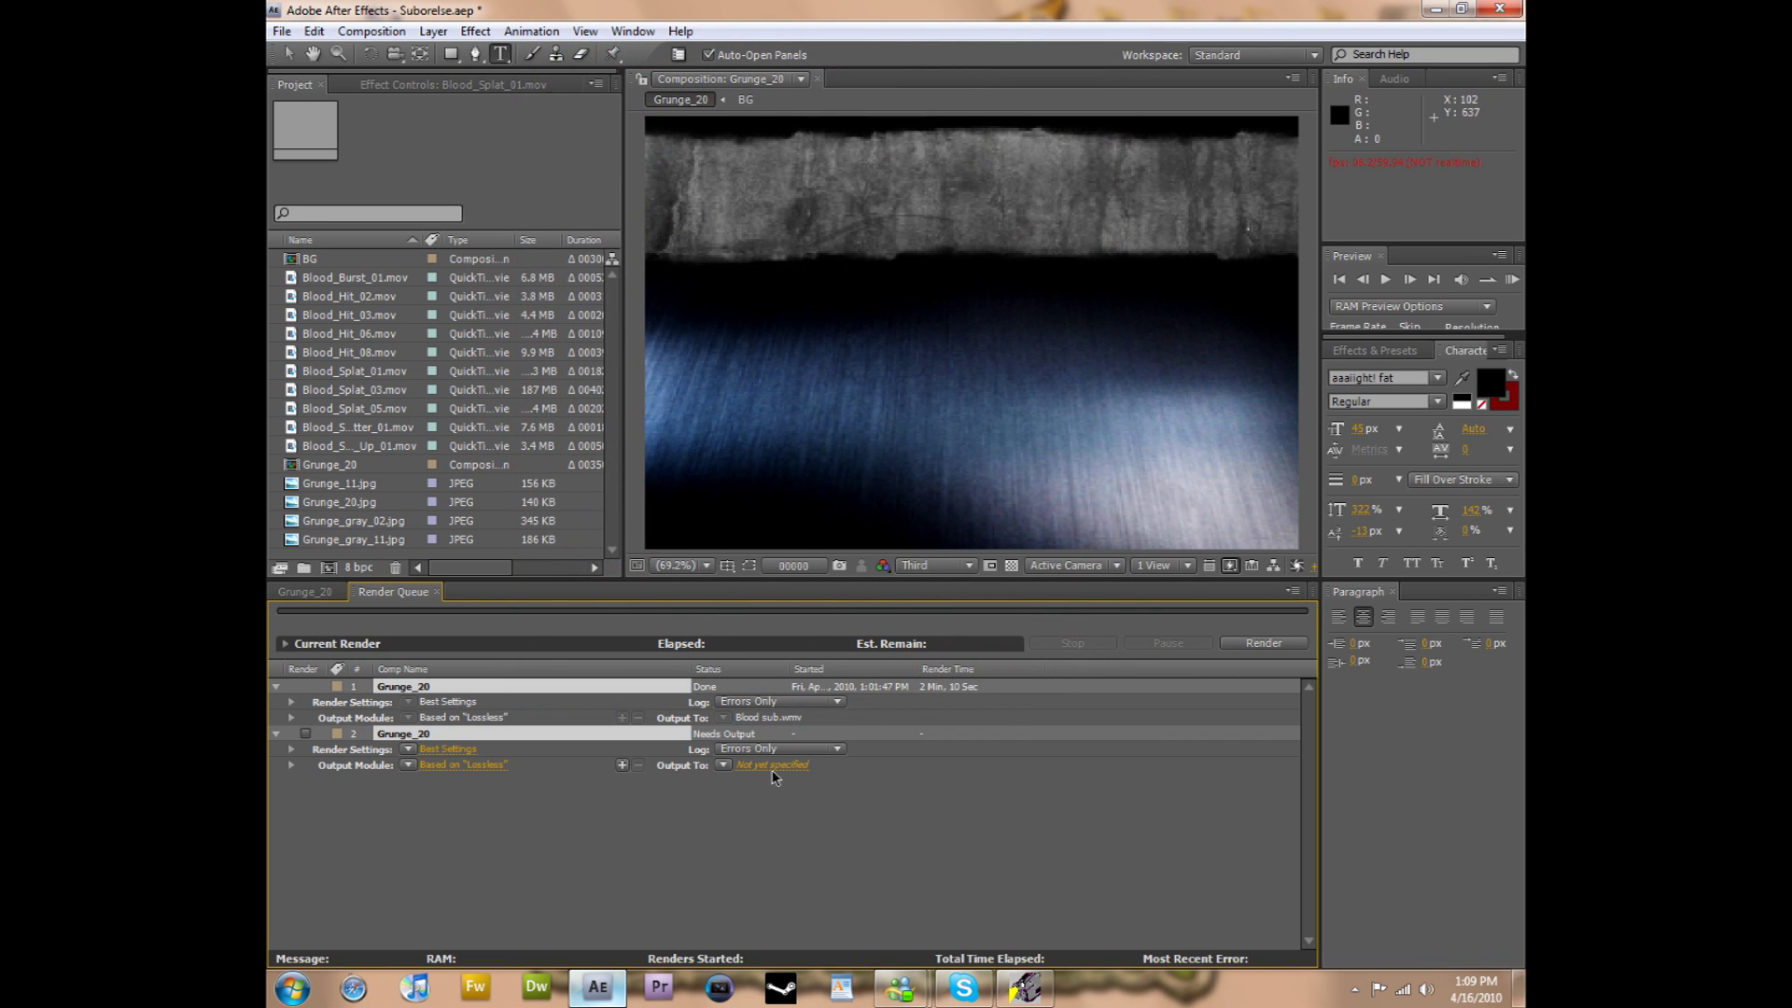
Set the render's Output To destination to 'Blood sub.wmv' on the Desktop.
{"action": "left_click", "coordinate": [778, 765]}
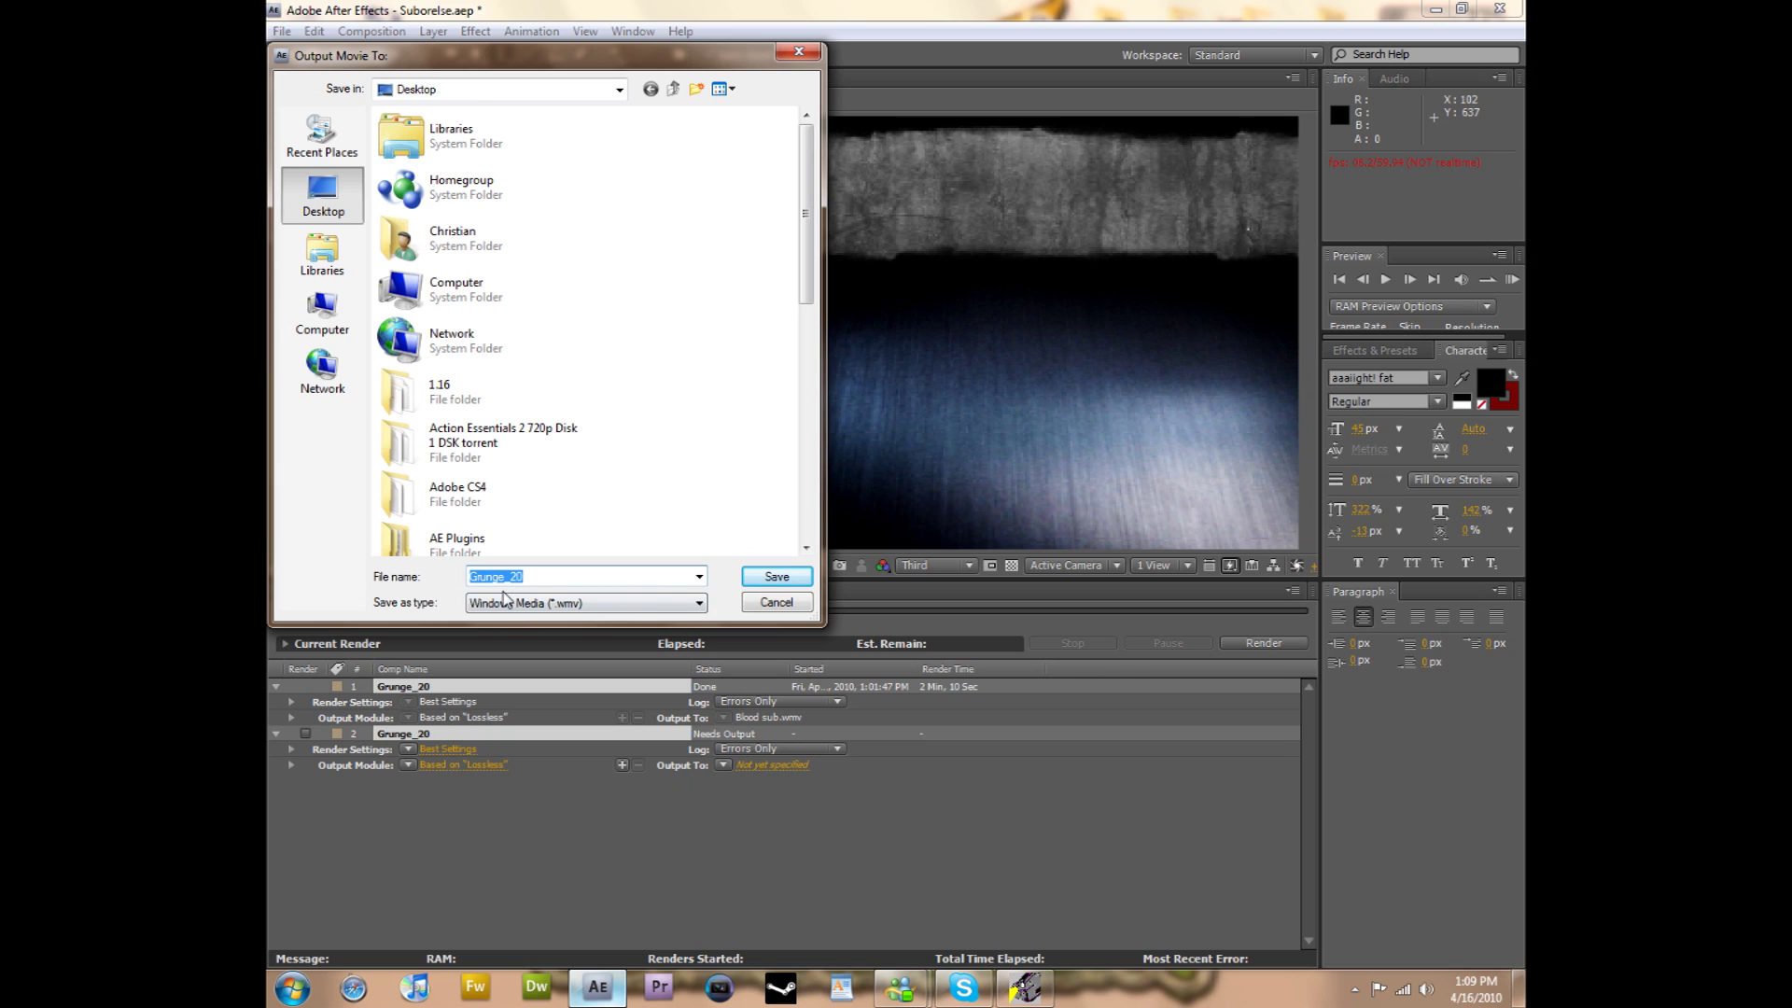
{"action": "type", "text": "Blood sub"}
{"action": "left_click", "coordinate": [772, 576]}
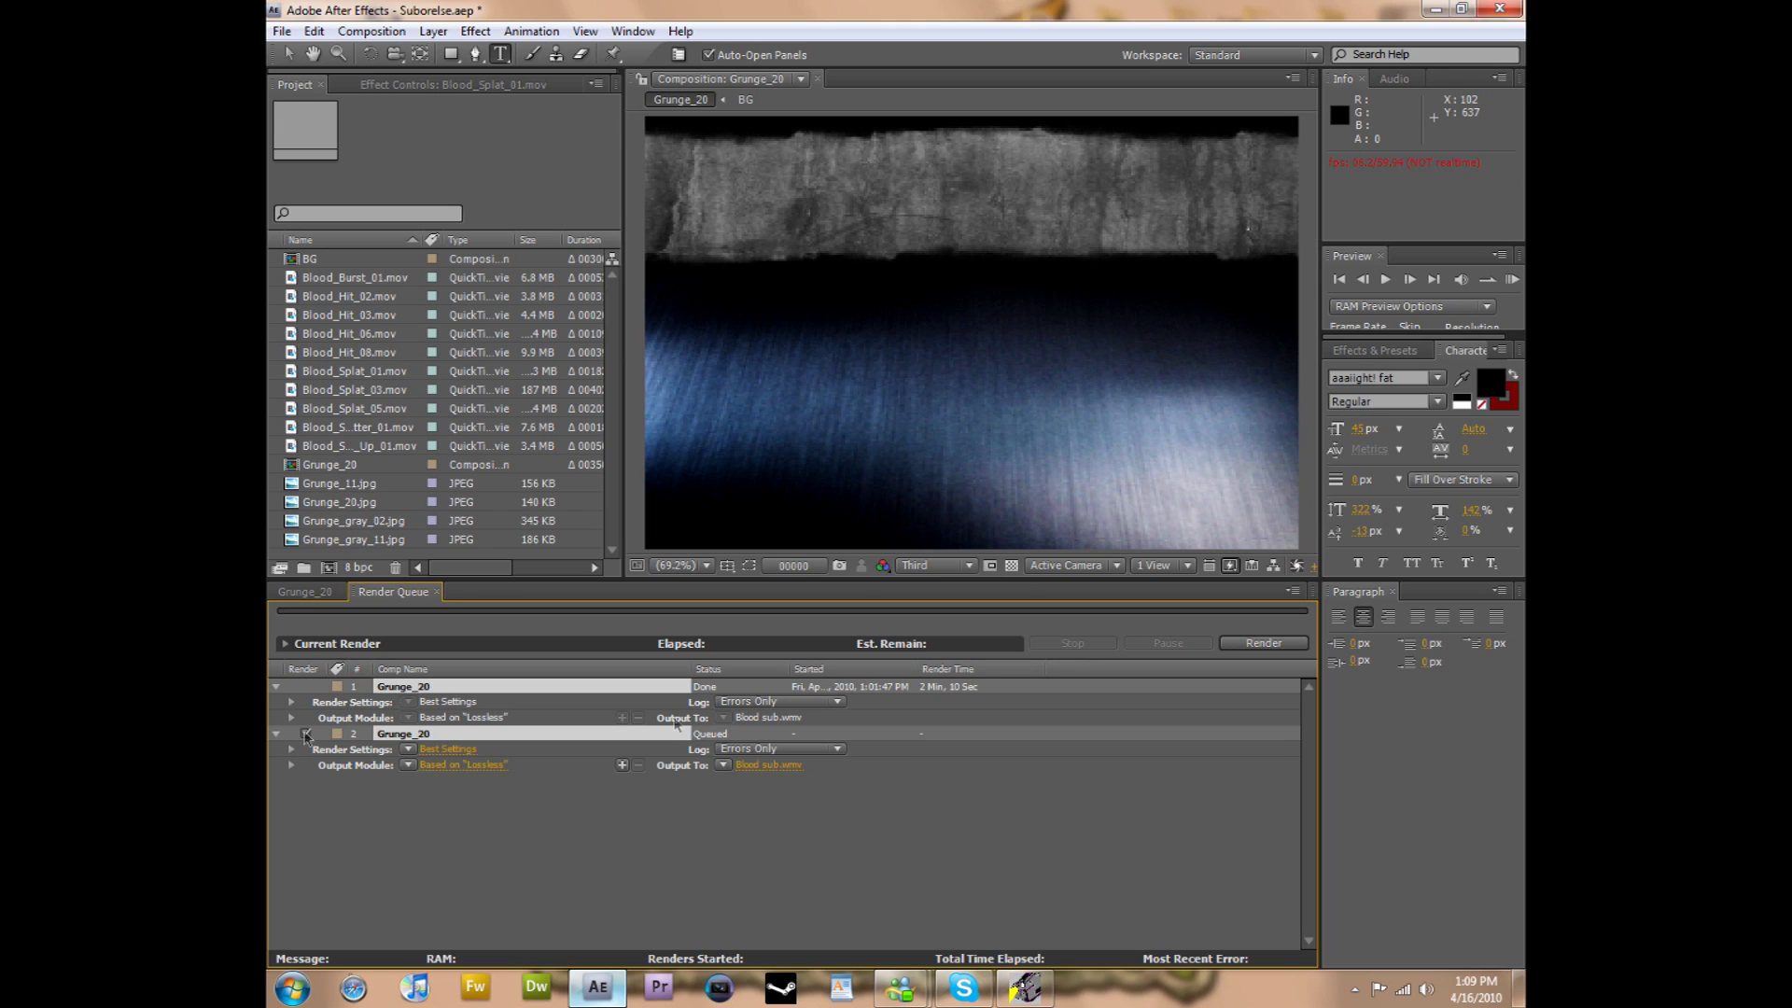
Render Grunge_20 until it reads Done, then minimize After Effects to show the desktop.
{"action": "left_click", "coordinate": [1241, 643]}
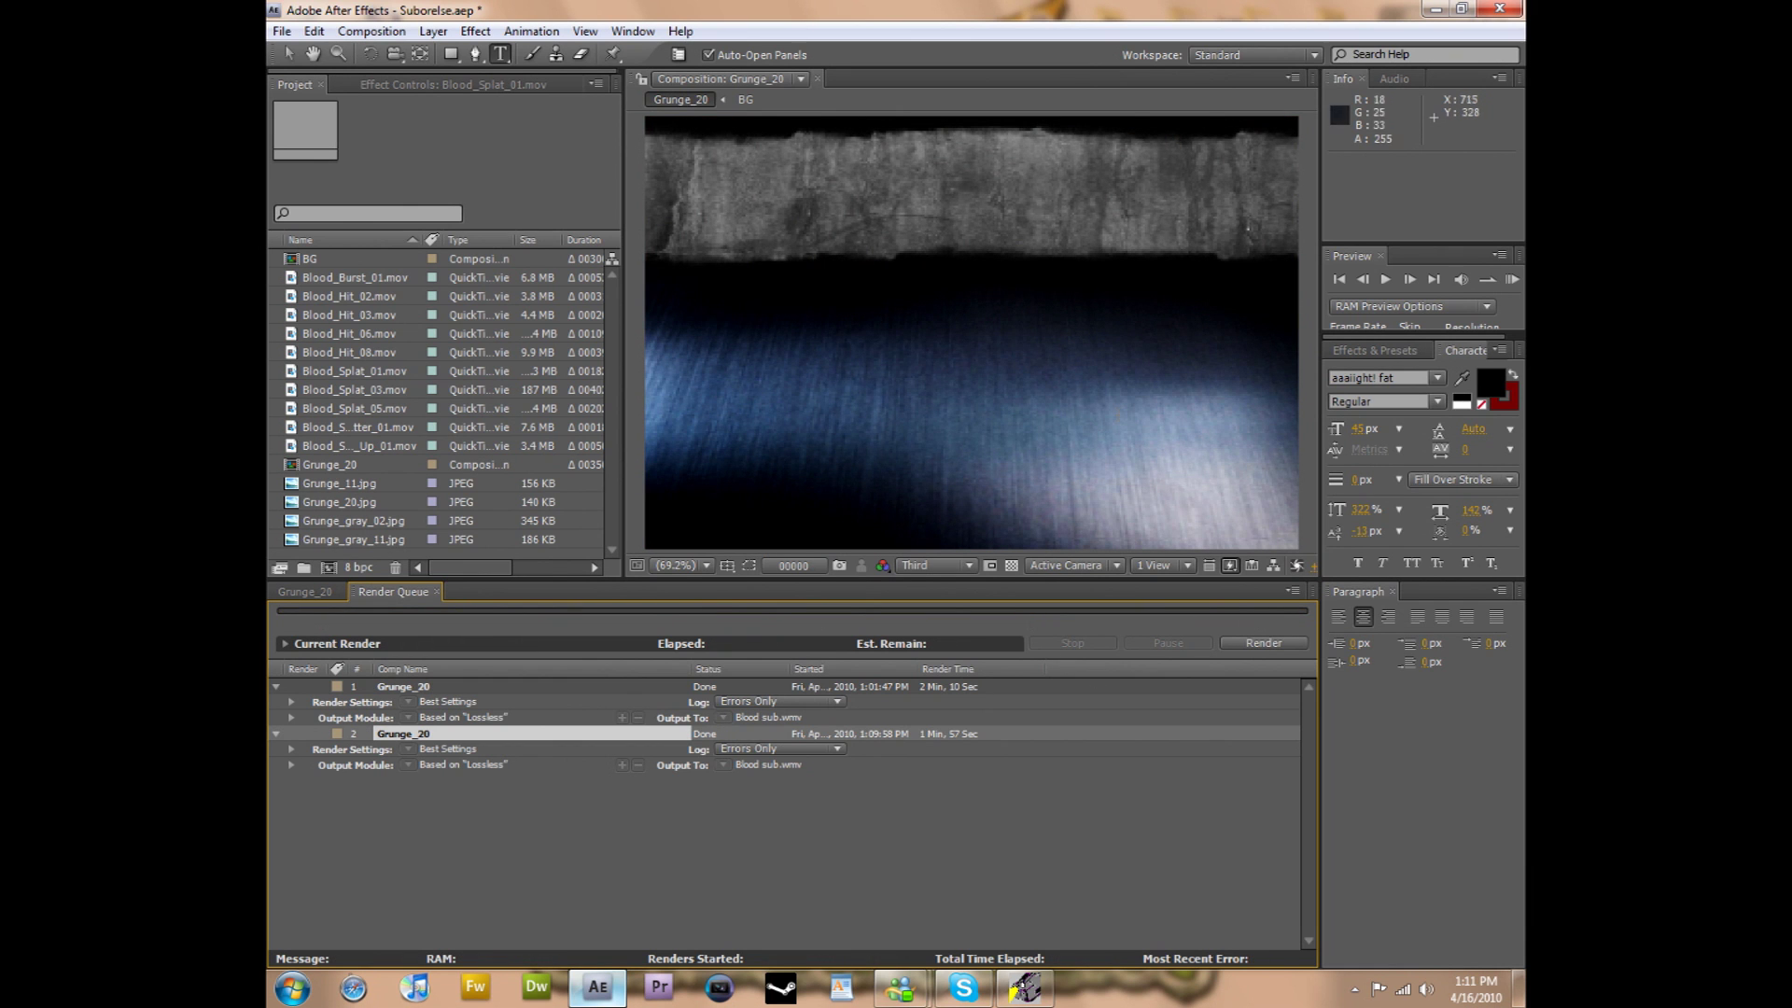
{"action": "left_click", "coordinate": [1436, 12]}
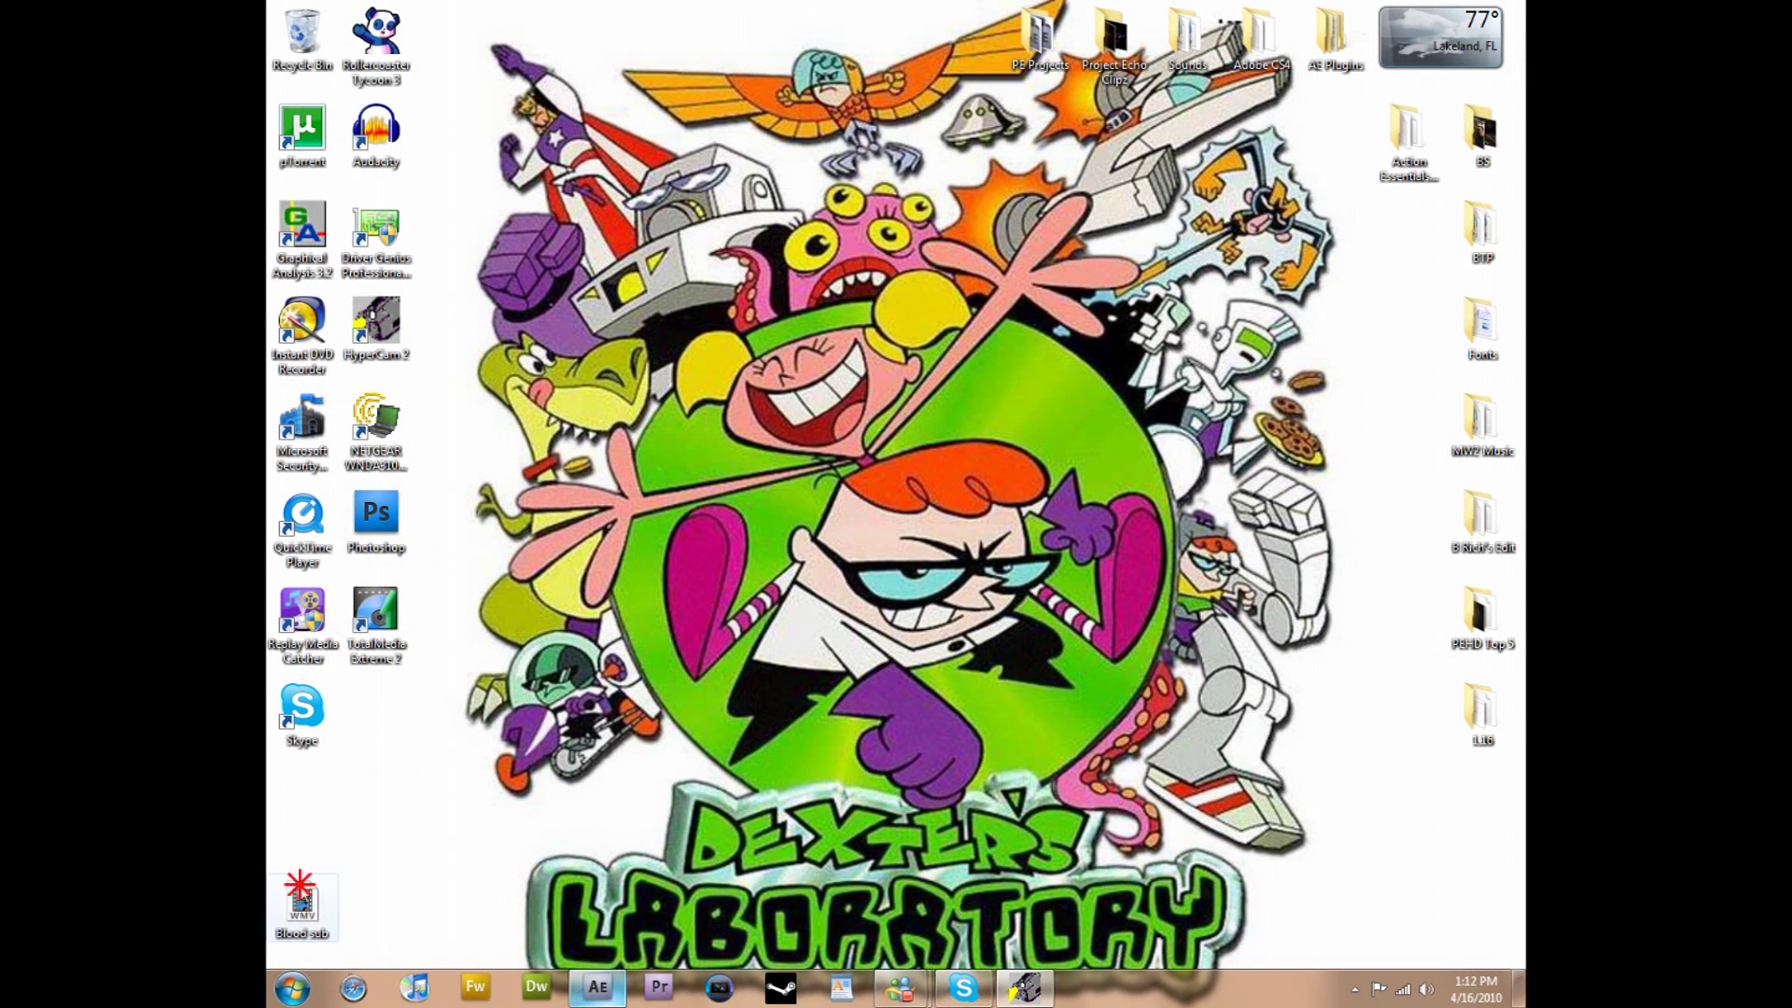
Move the Blood sub.wmv icon to the desktop centre and play it twice in Windows Media Player.
{"action": "left_click_drag", "start_coordinate": [298, 891], "coordinate": [745, 621]}
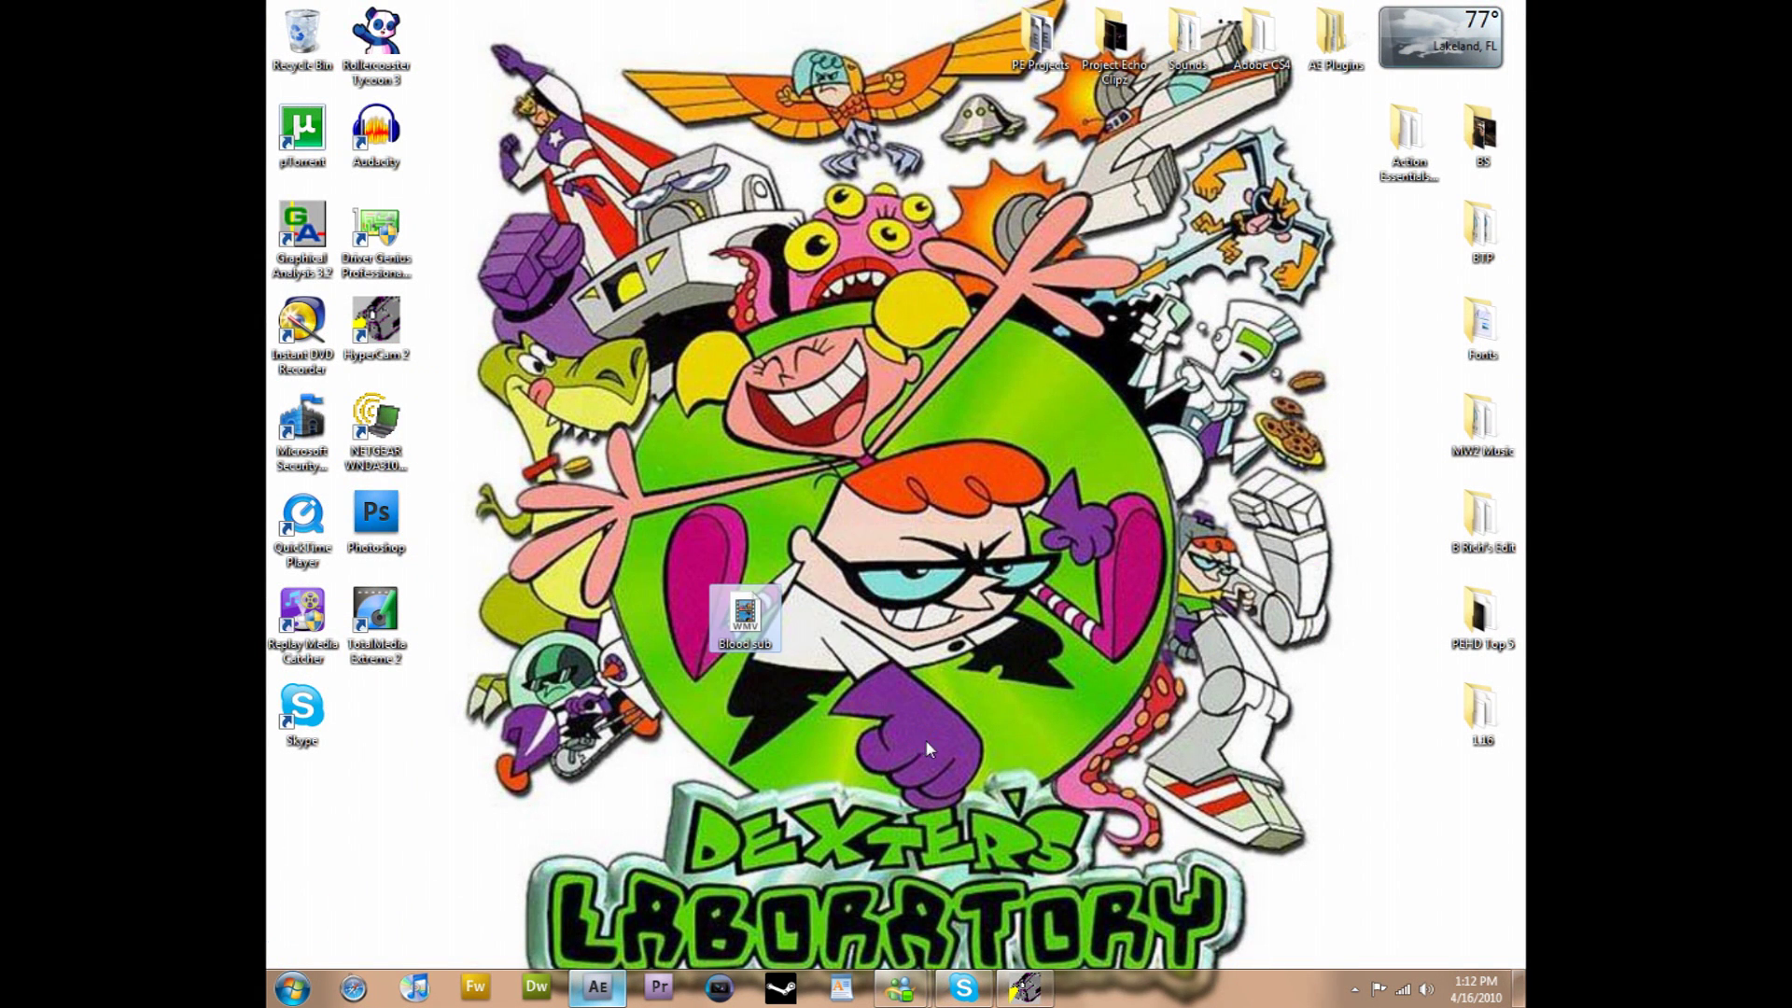
{"action": "left_click", "coordinate": [731, 737]}
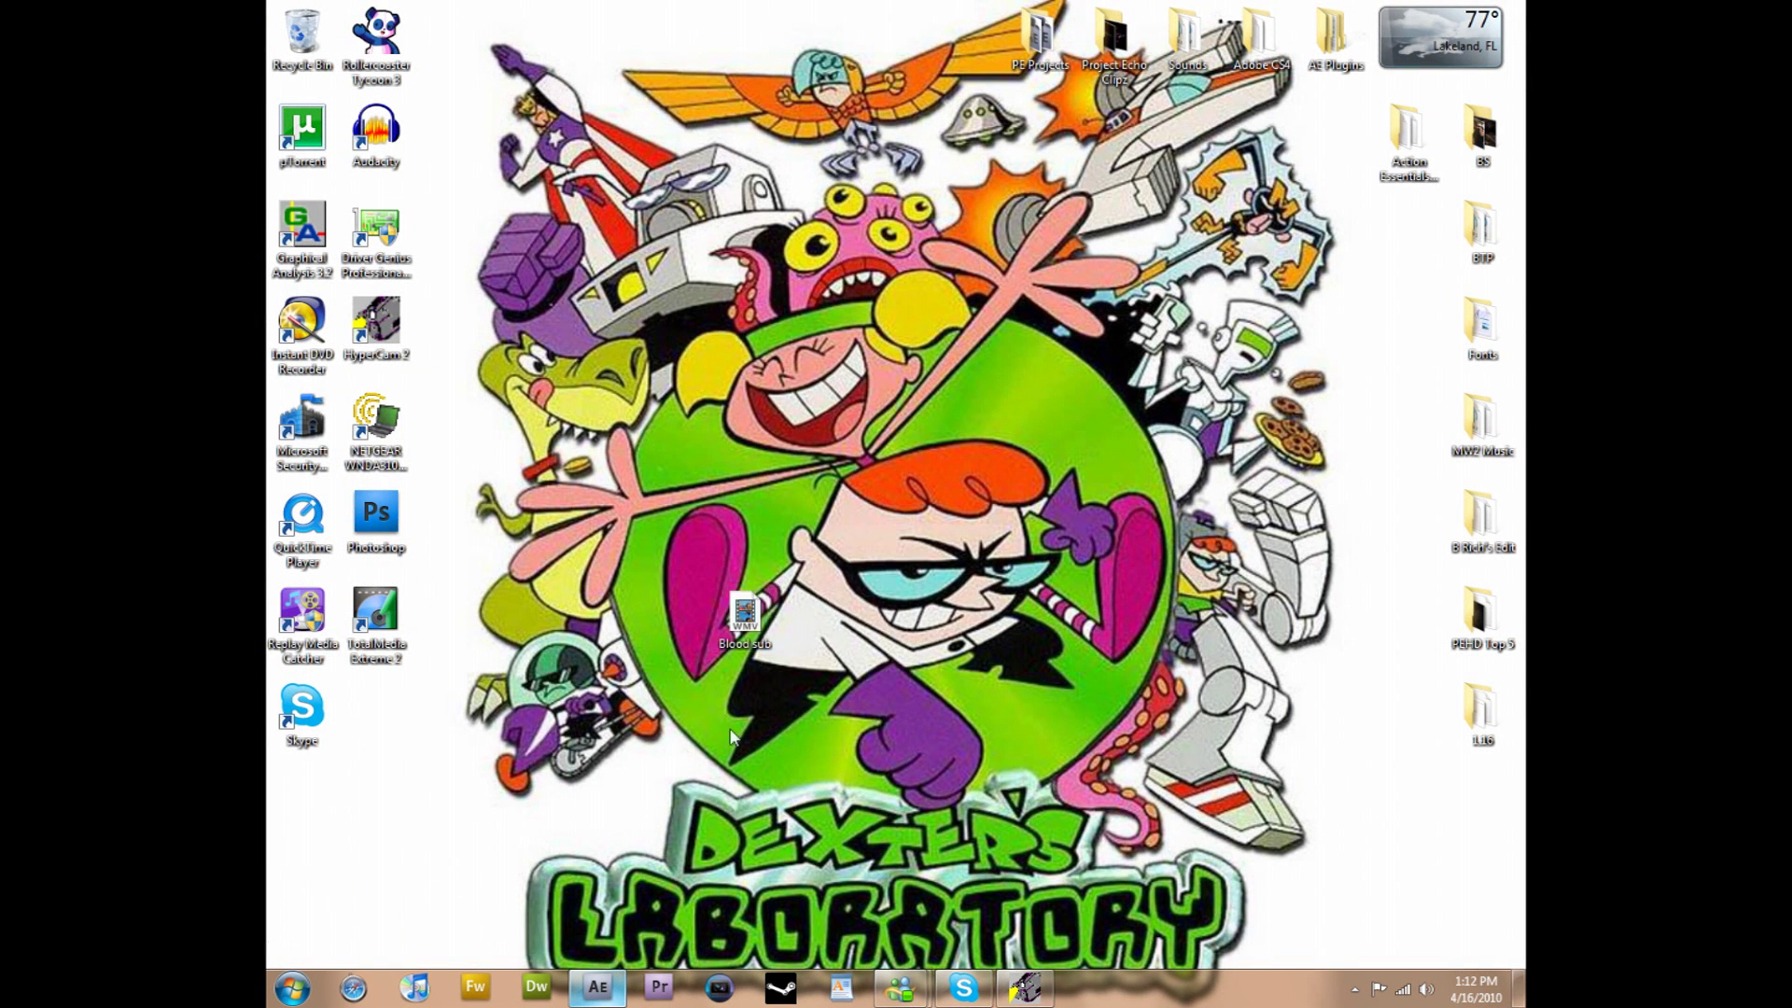
{"action": "double_click", "coordinate": [744, 616]}
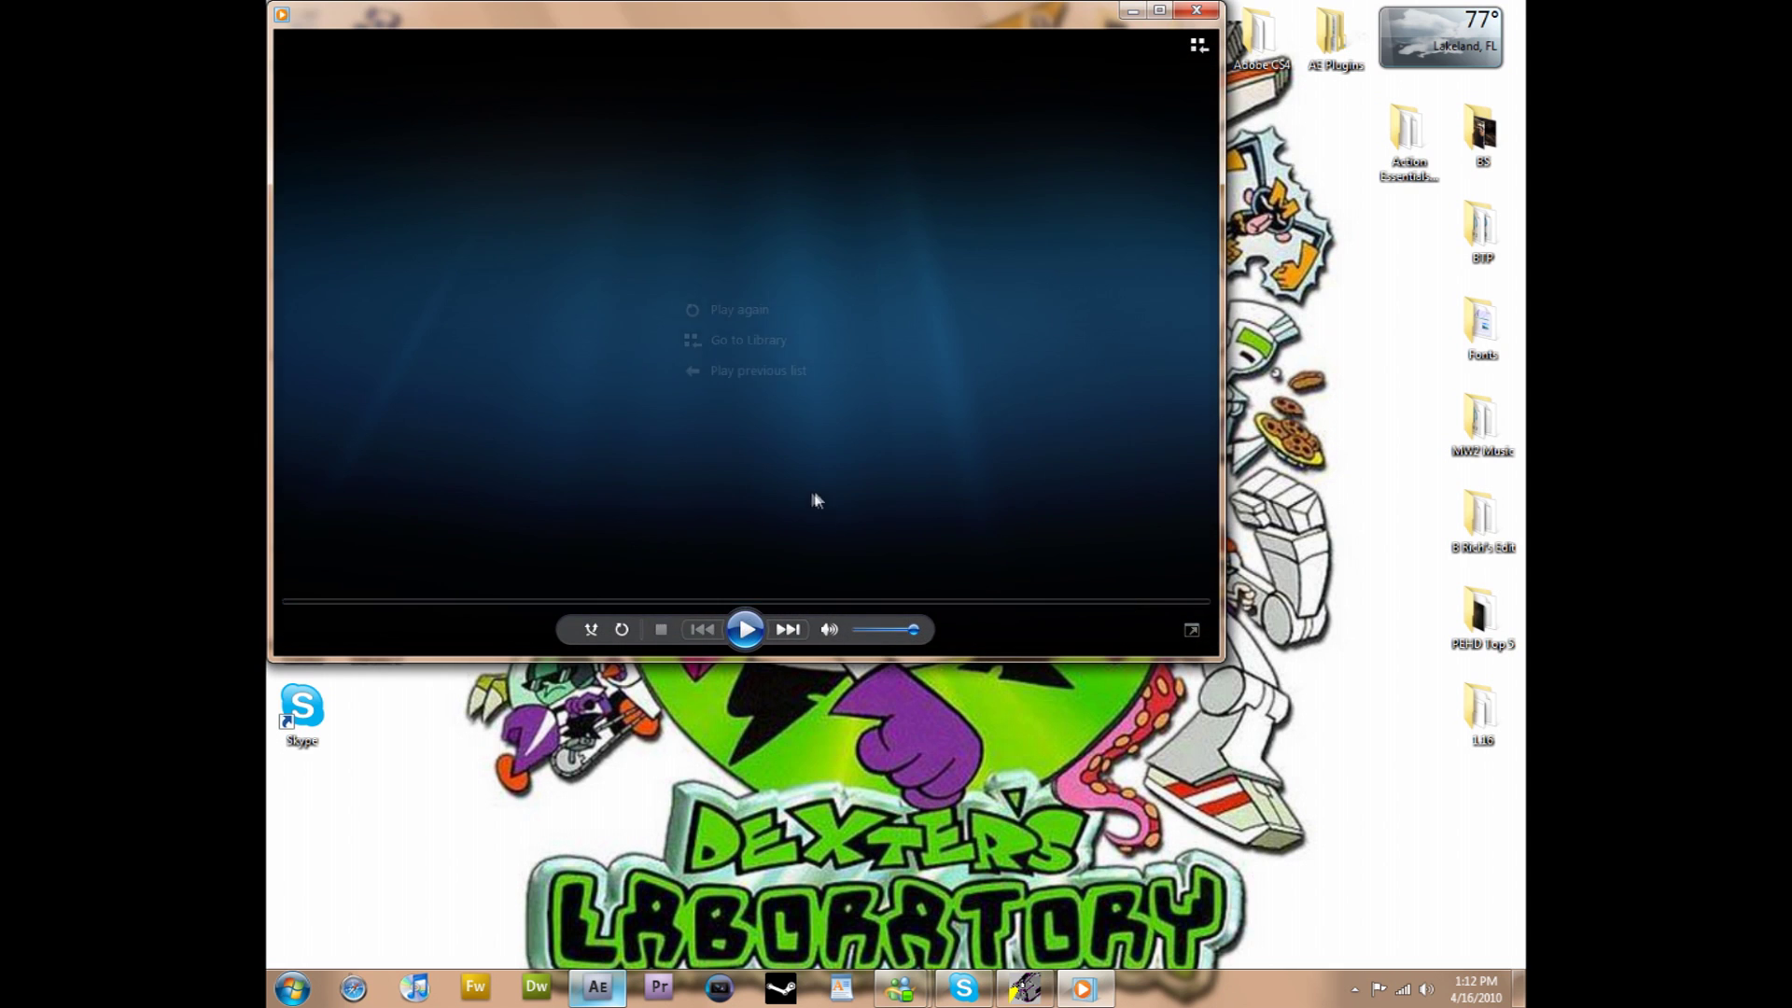
{"action": "left_click", "coordinate": [757, 310]}
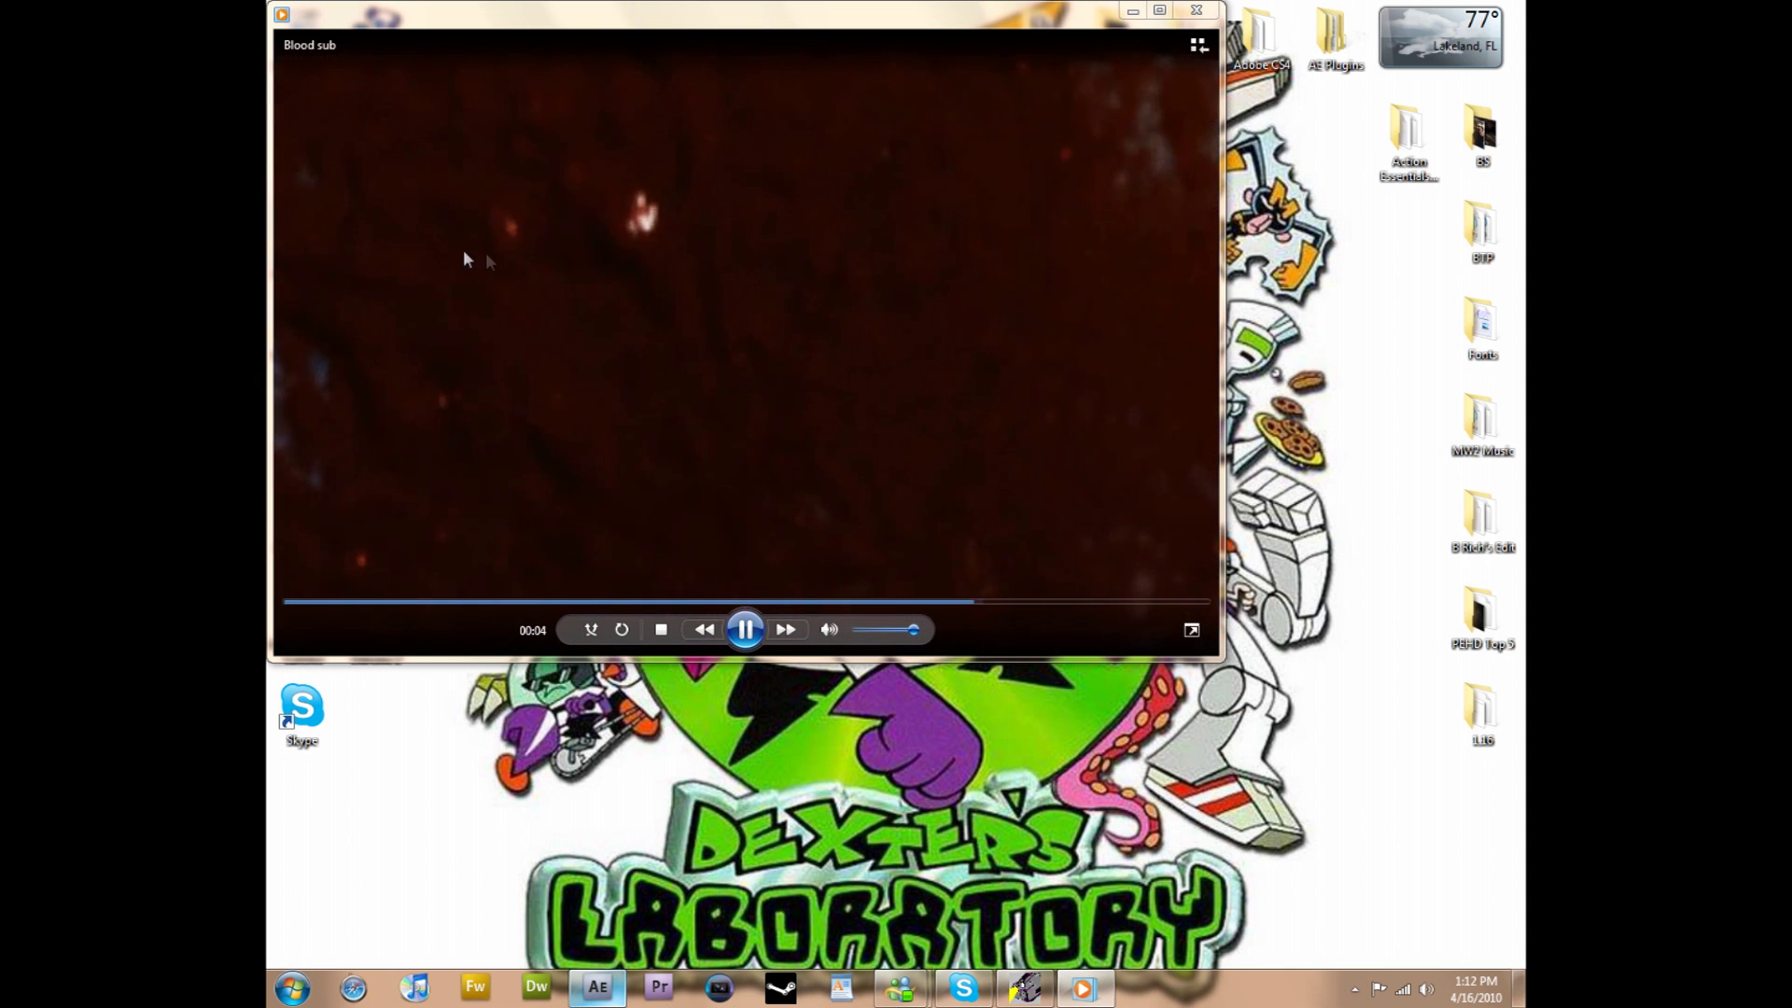
Close Windows Media Player and move the Blood sub icon beside the left-hand desktop icons.
{"action": "left_click", "coordinate": [1195, 11]}
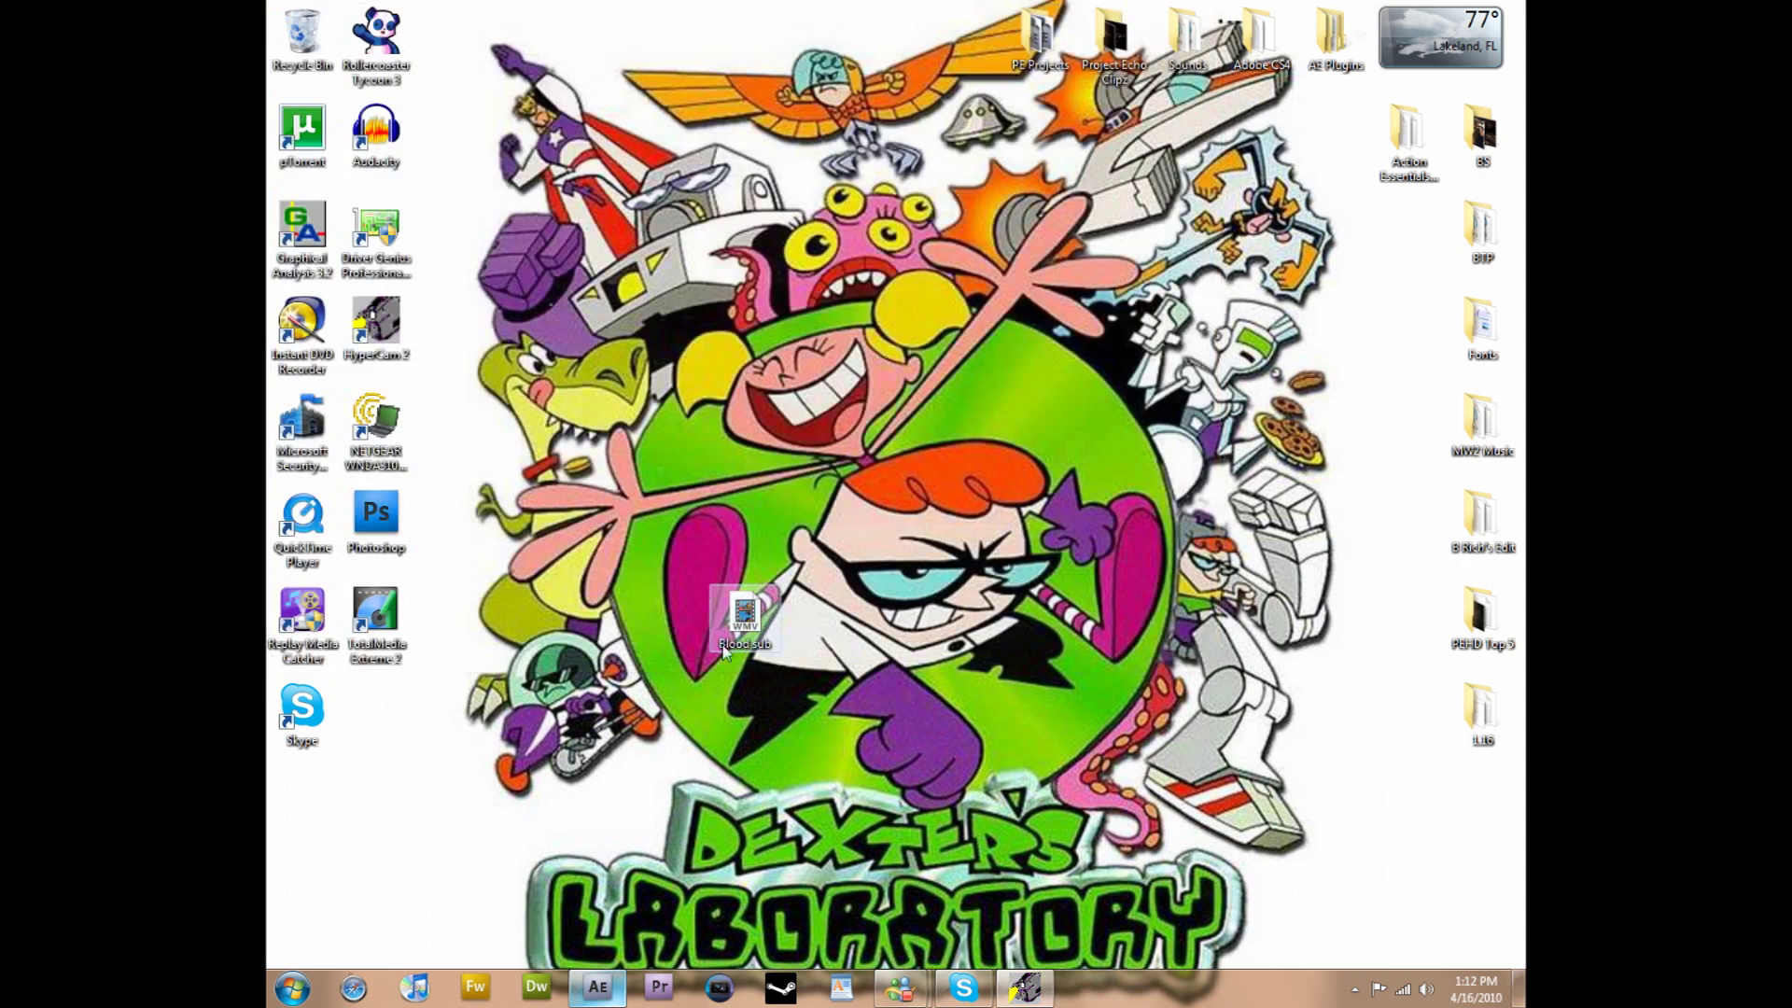
{"action": "left_click_drag", "start_coordinate": [744, 616], "coordinate": [418, 735]}
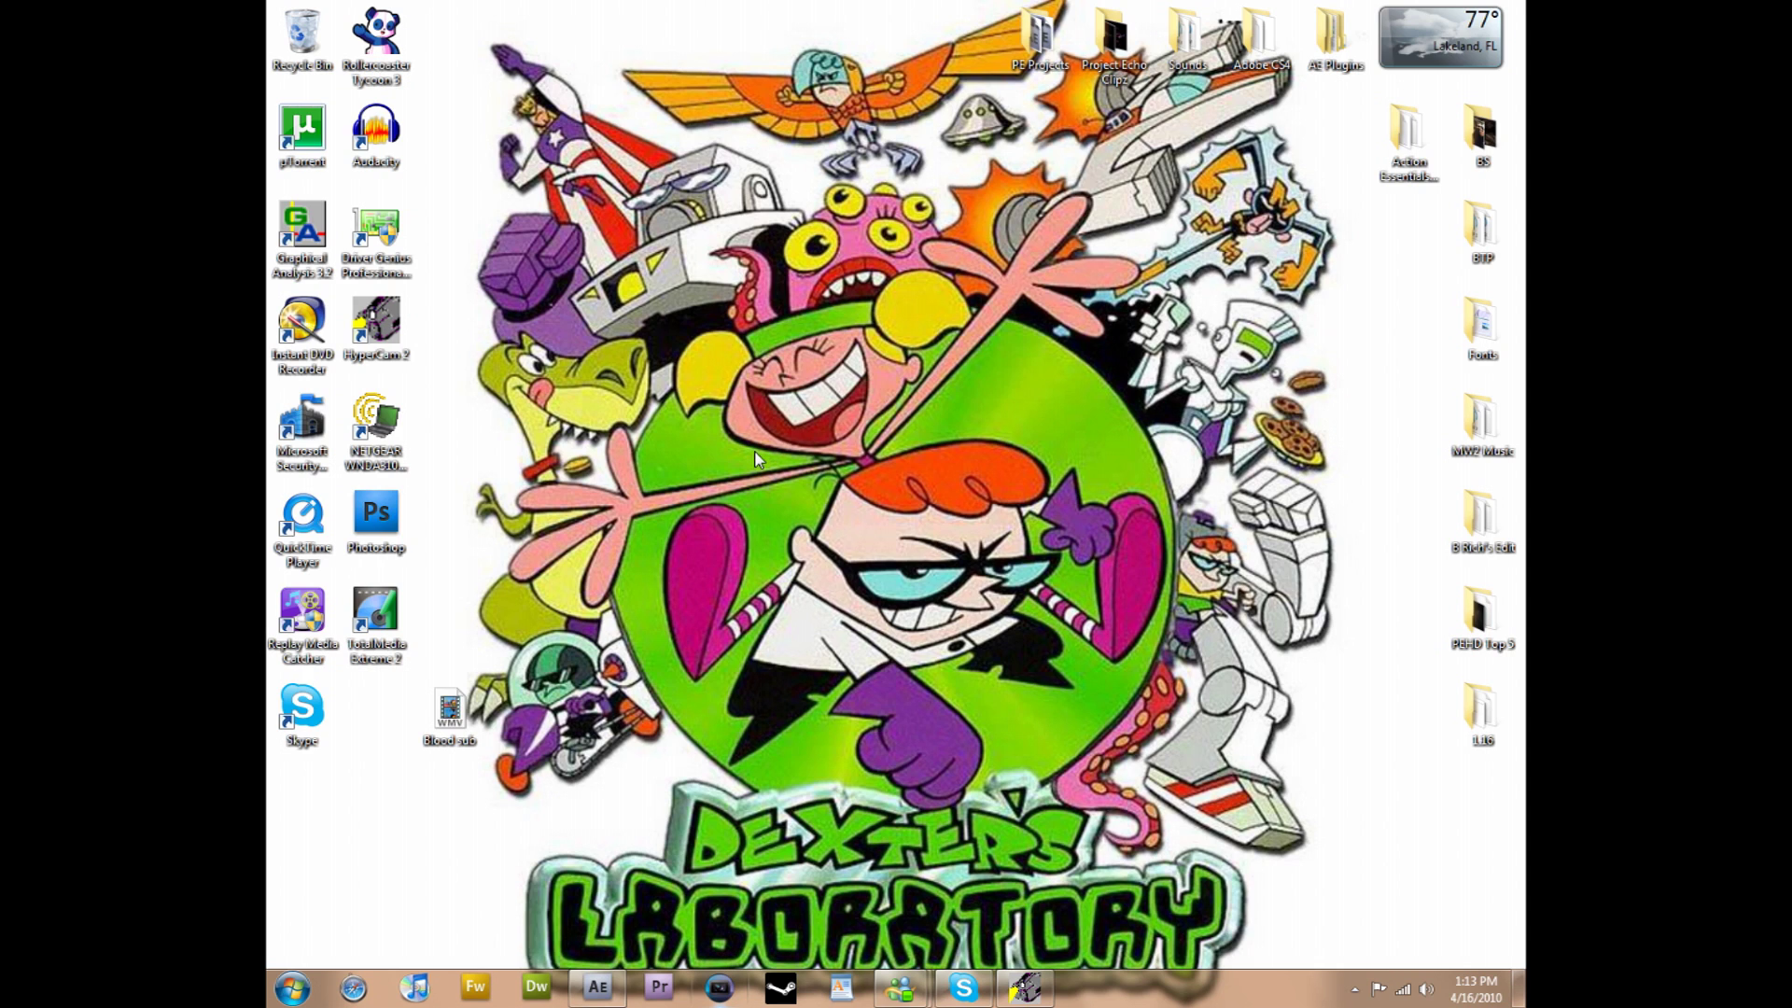
{"action": "left_click_drag", "start_coordinate": [739, 446], "coordinate": [1127, 705]}
{"action": "left_click_drag", "start_coordinate": [750, 537], "coordinate": [795, 584]}
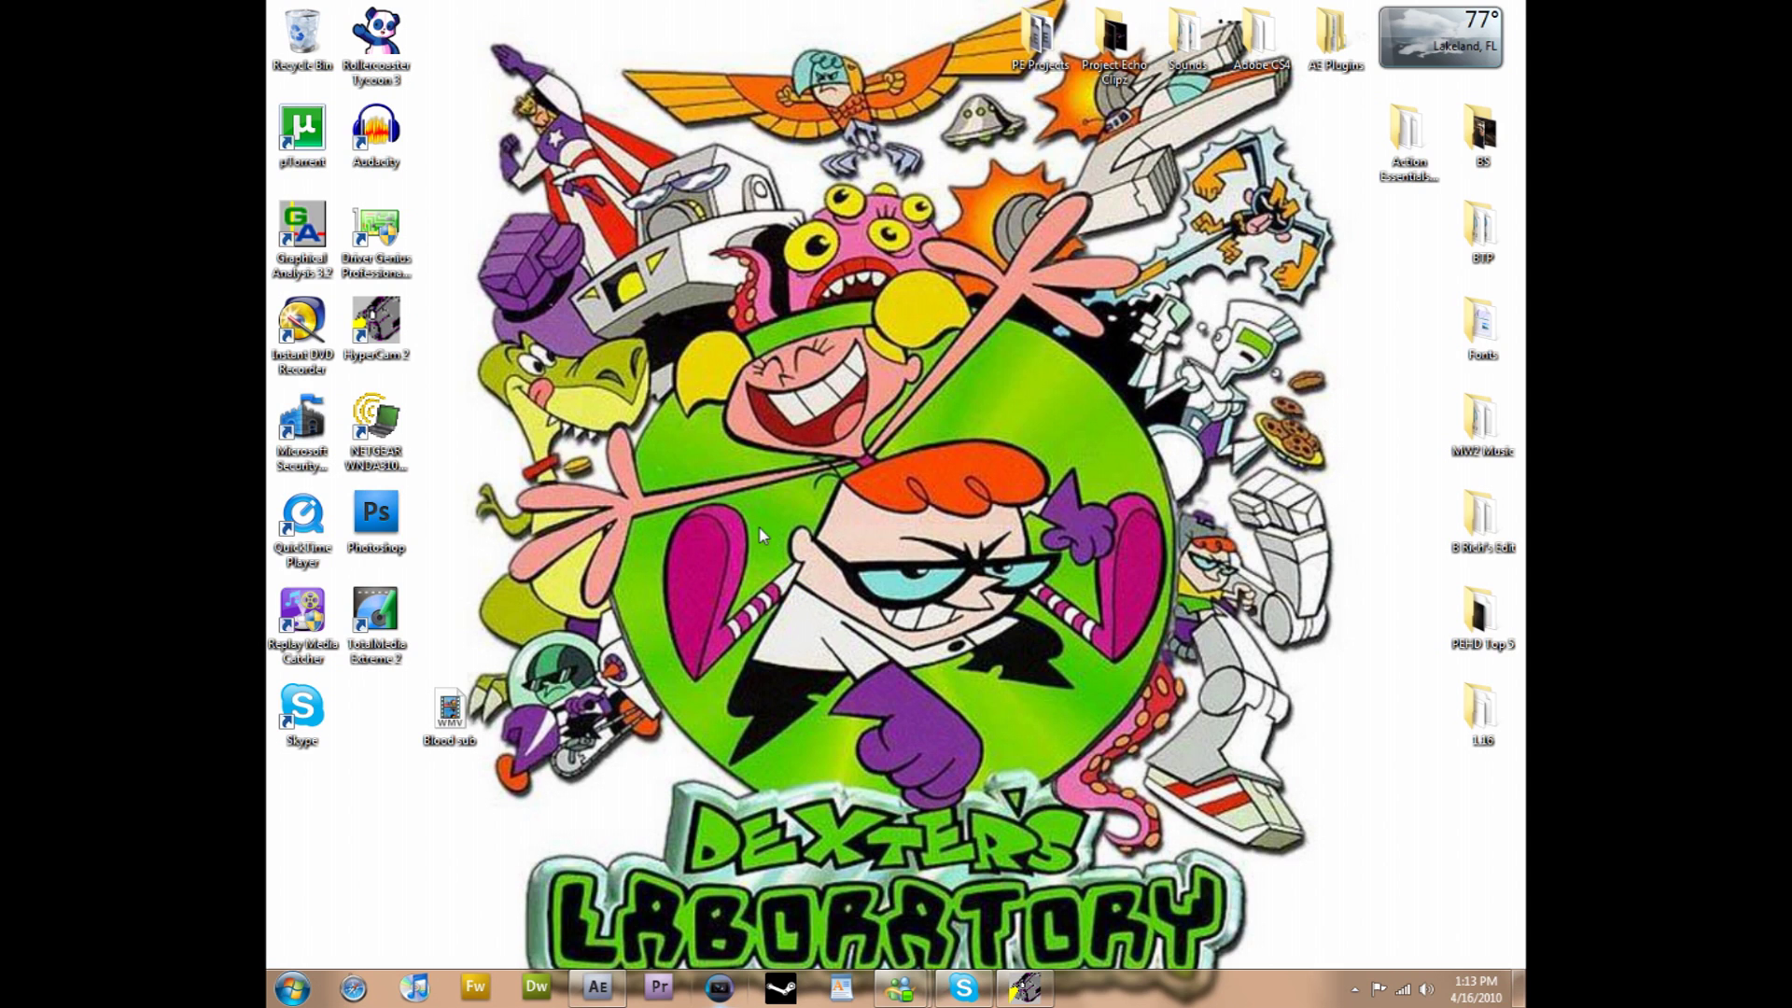